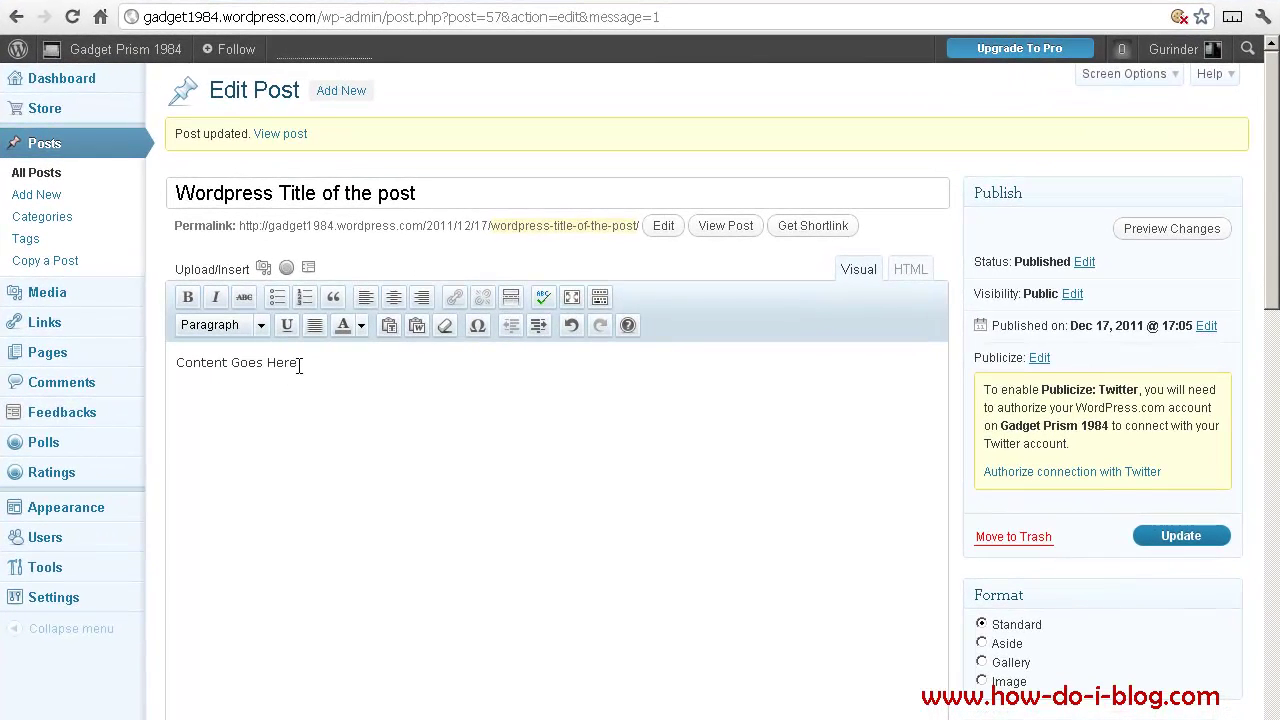
- Paste the copied Lorem ipsum text as plain text below "Content Goes Here" in the post body
{"action": "left_click", "coordinate": [299, 366]}
{"action": "left_click", "coordinate": [390, 327]}
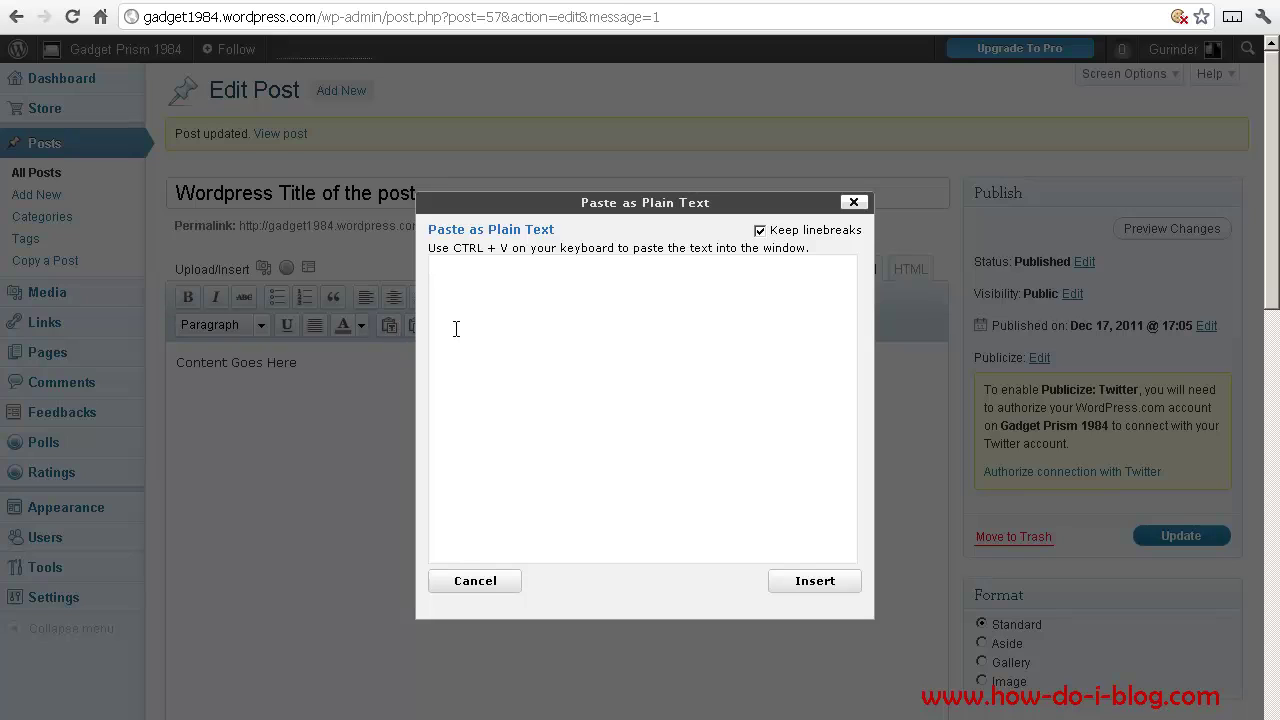
{"action": "right_click", "coordinate": [516, 279]}
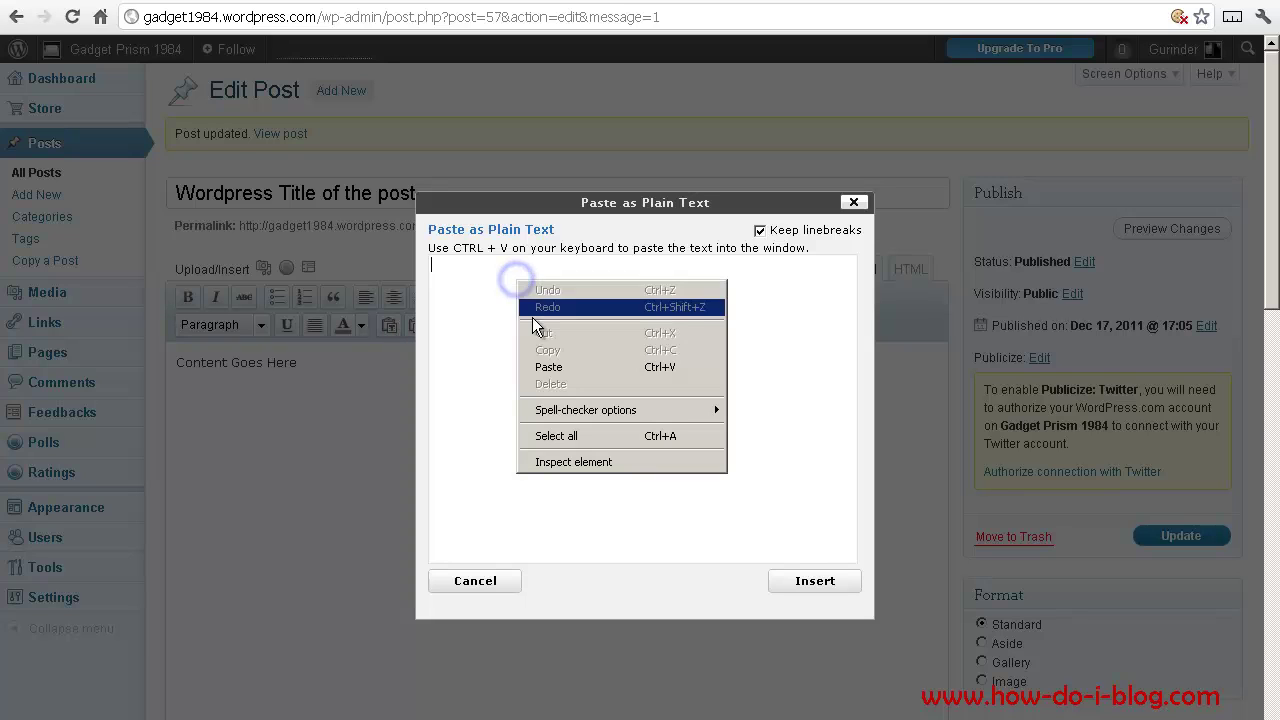
{"action": "left_click", "coordinate": [540, 366]}
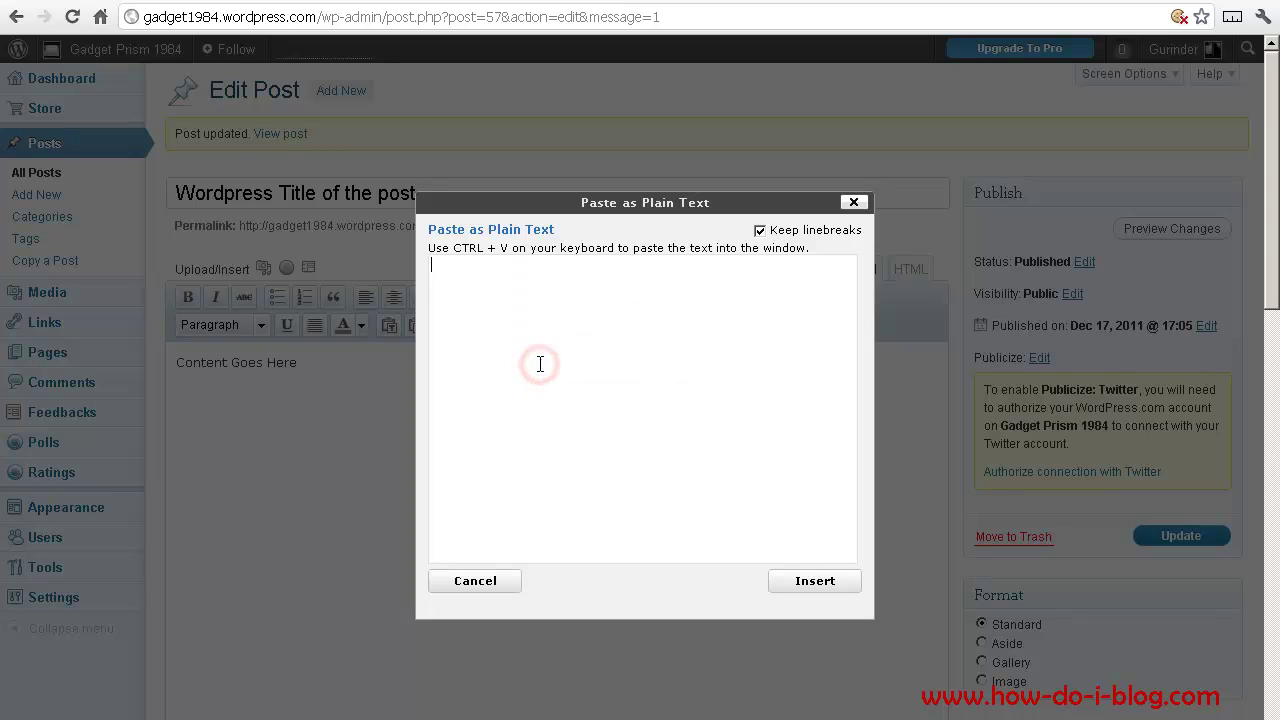
{"action": "key", "text": "ctrl+v"}
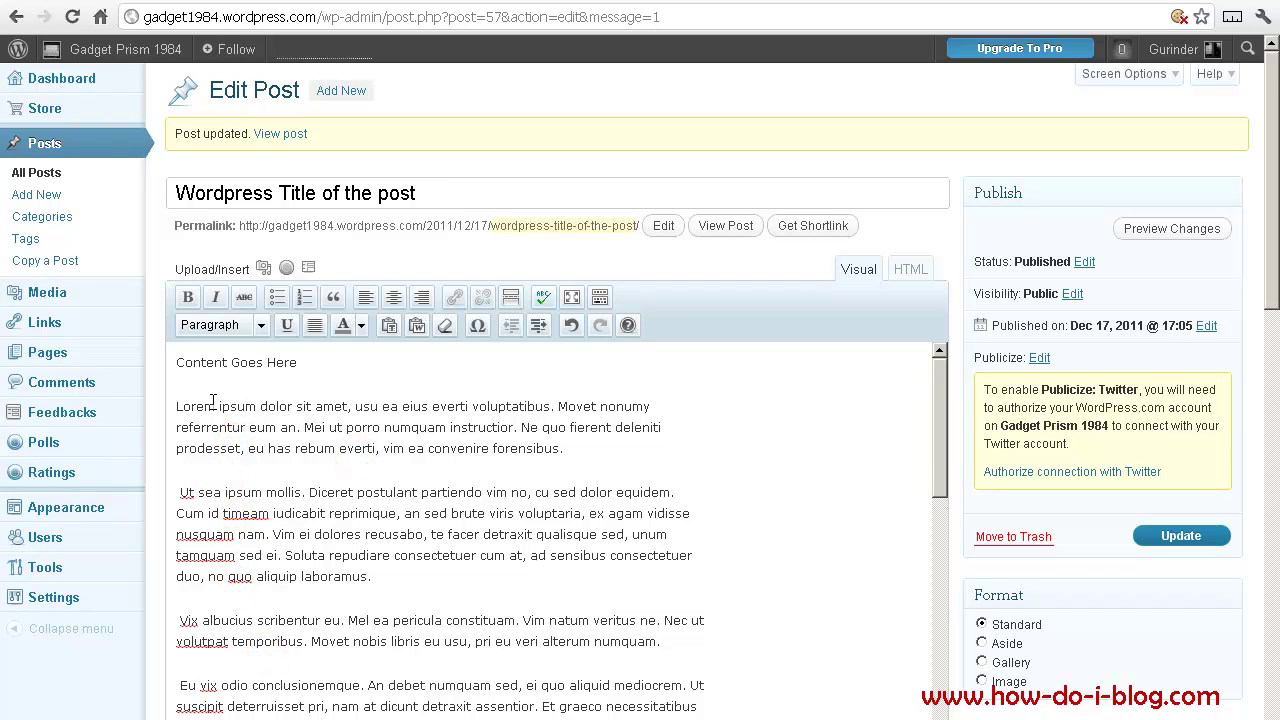
{"action": "left_click_drag", "start_coordinate": [178, 403], "coordinate": [472, 683]}
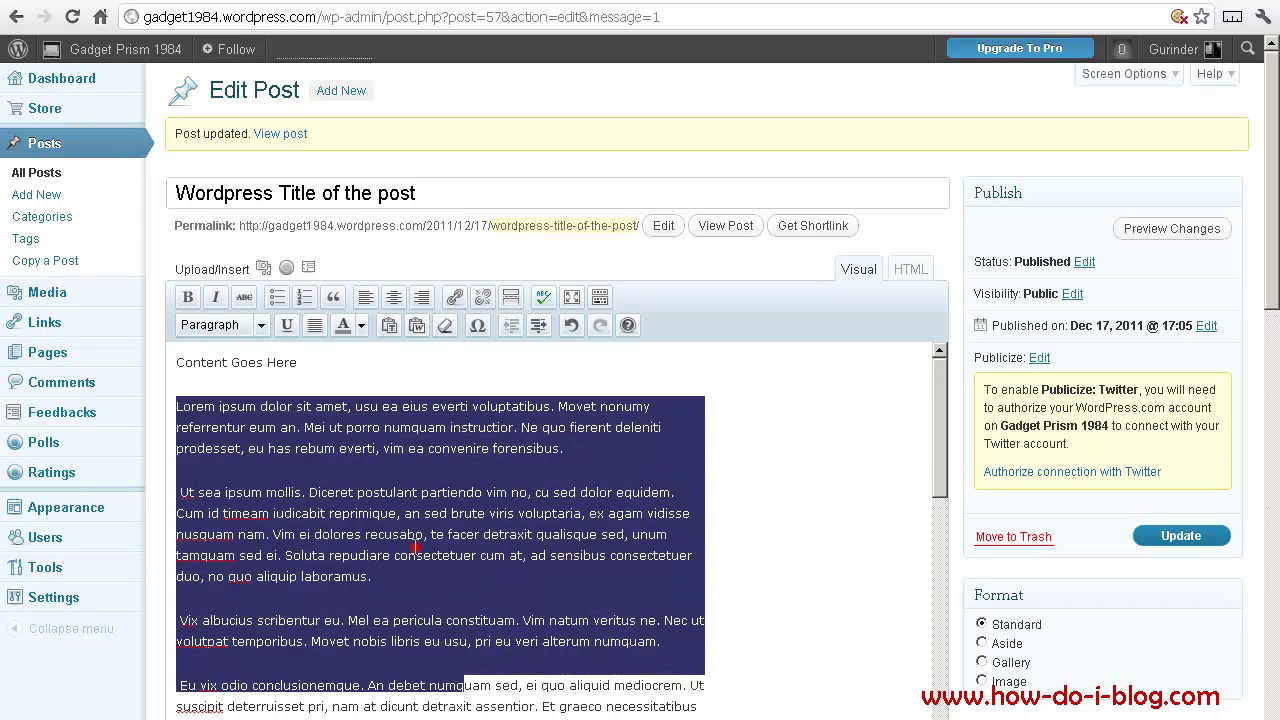
{"action": "left_click", "coordinate": [416, 327]}
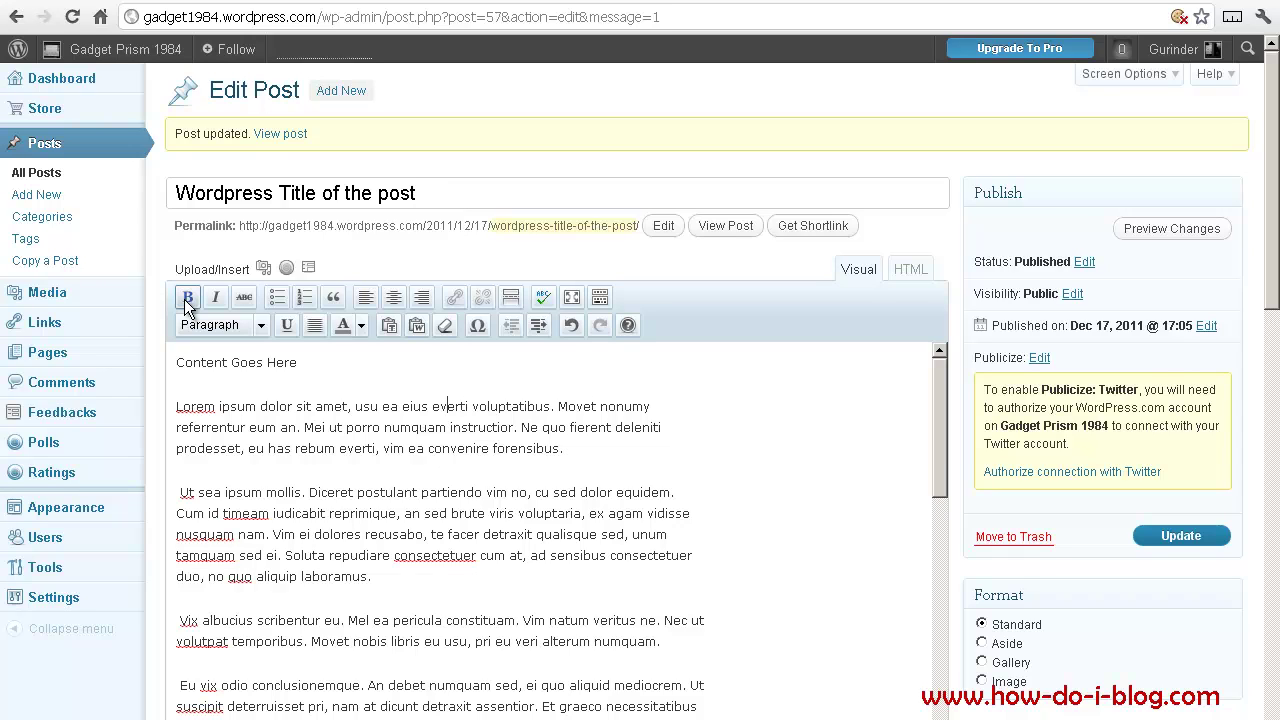
- Make the whole first paragraph, beginning "Lorem ipsum dolor sit amet", bold
{"action": "left_click", "coordinate": [176, 409]}
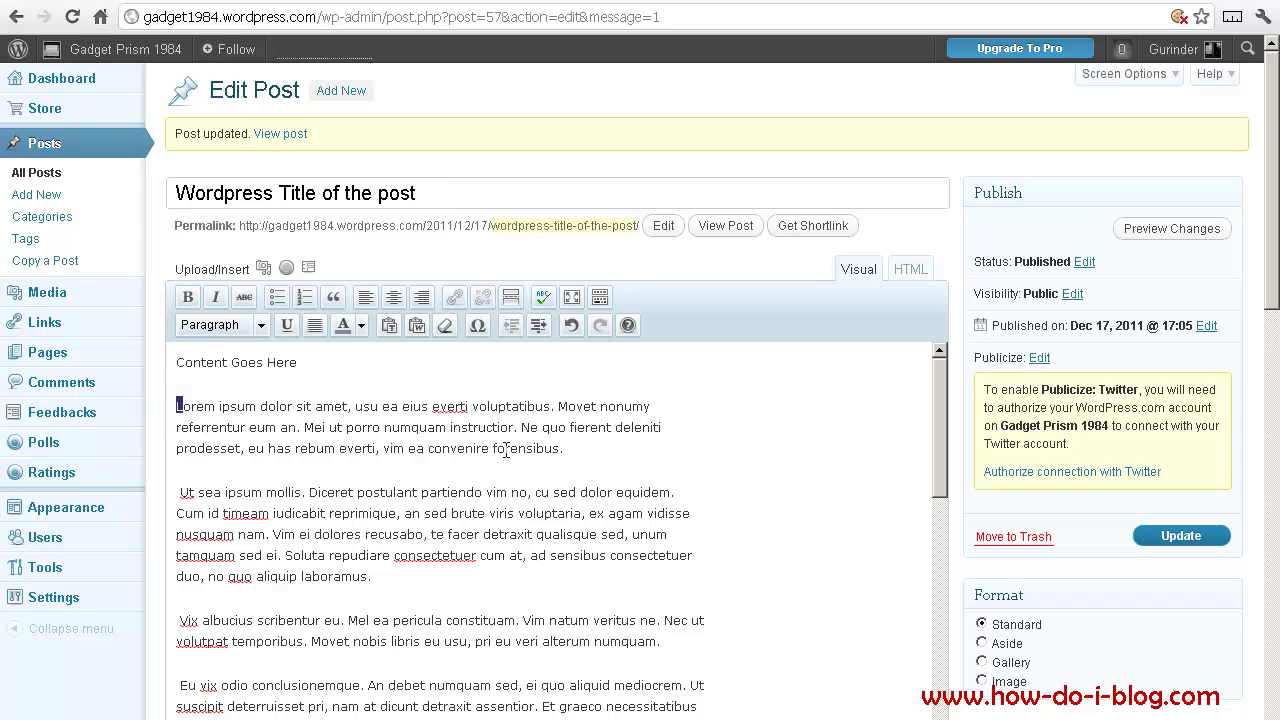
{"action": "left_click", "coordinate": [563, 456], "text": "shift"}
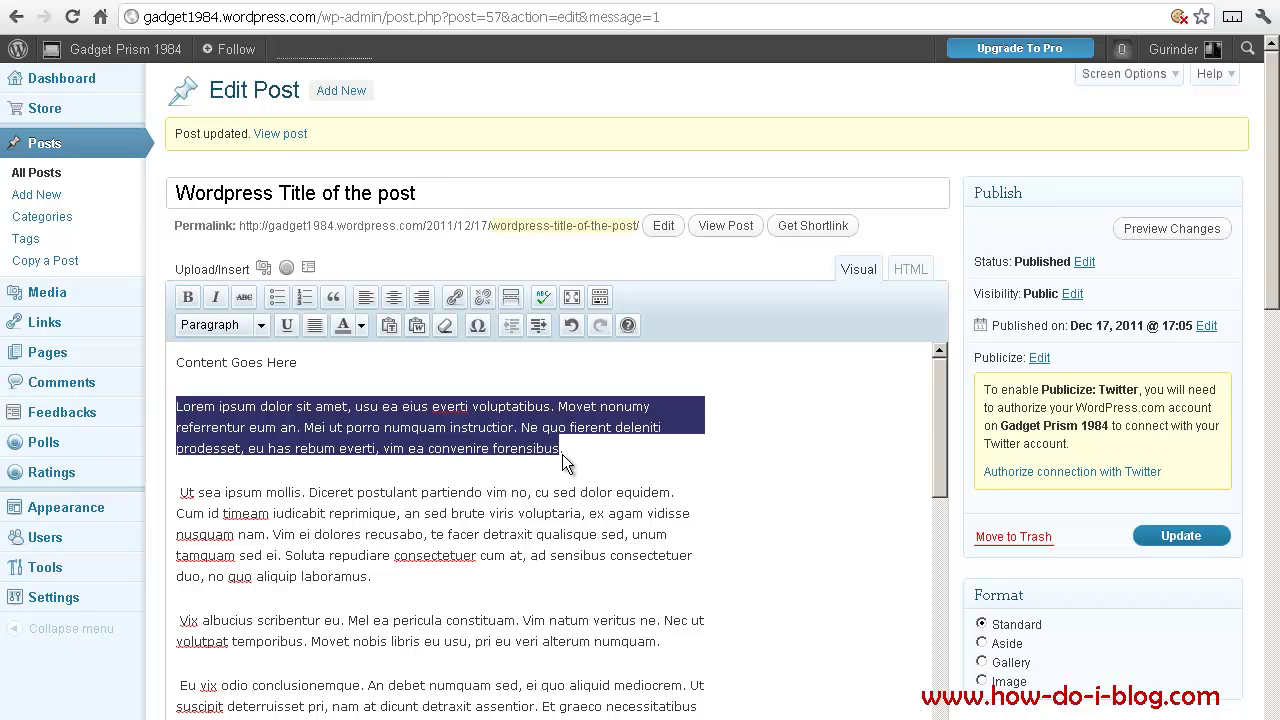
{"action": "left_click", "coordinate": [193, 297]}
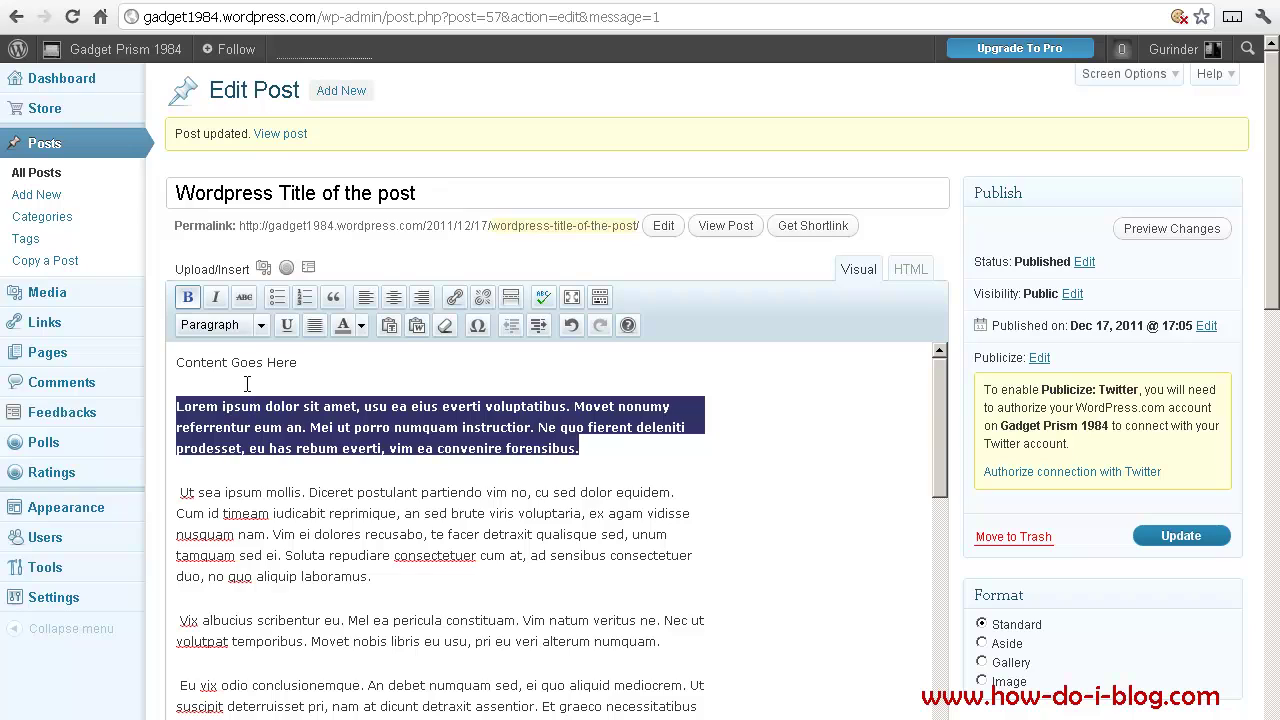
{"action": "left_click", "coordinate": [256, 426]}
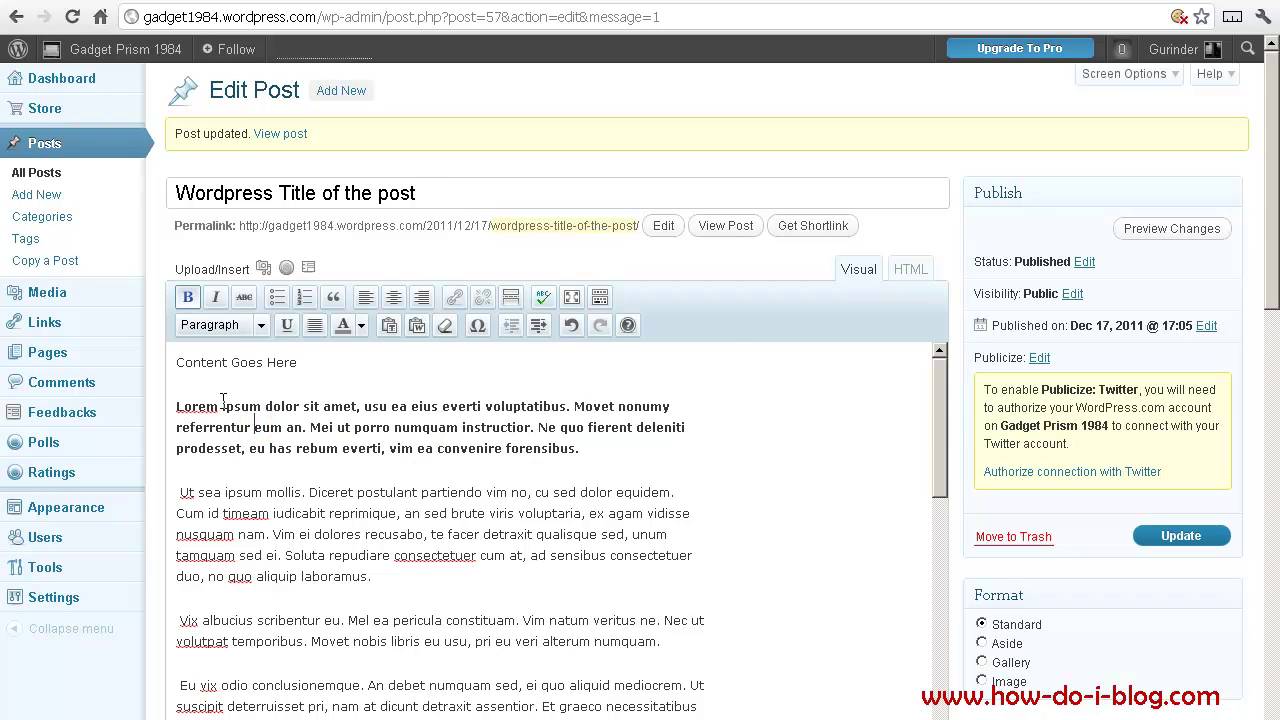
- Italicize "ipsum dolor sit amet" and strike through "usu ea eius everti voluptatibus" in the bold paragraph
{"action": "left_click_drag", "start_coordinate": [223, 406], "coordinate": [355, 410]}
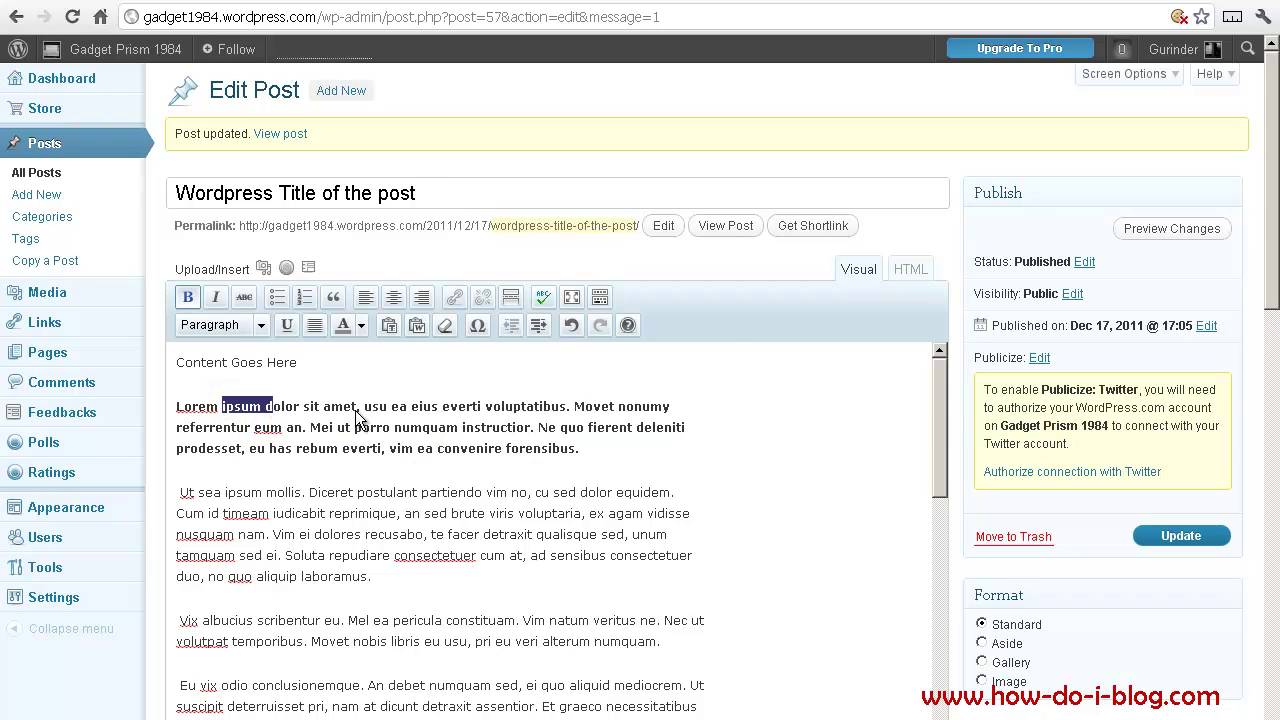
{"action": "left_click", "coordinate": [215, 297]}
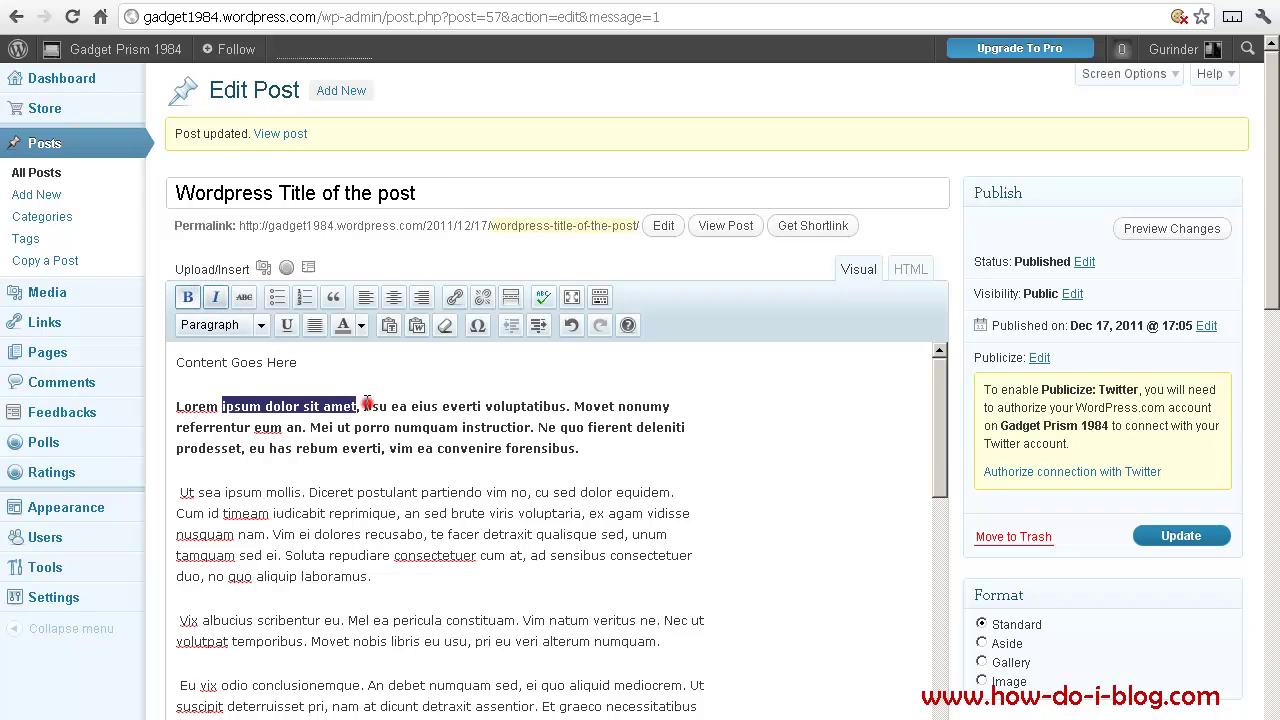
{"action": "left_click_drag", "start_coordinate": [366, 406], "coordinate": [415, 408]}
{"action": "left_click_drag", "start_coordinate": [513, 413], "coordinate": [572, 408]}
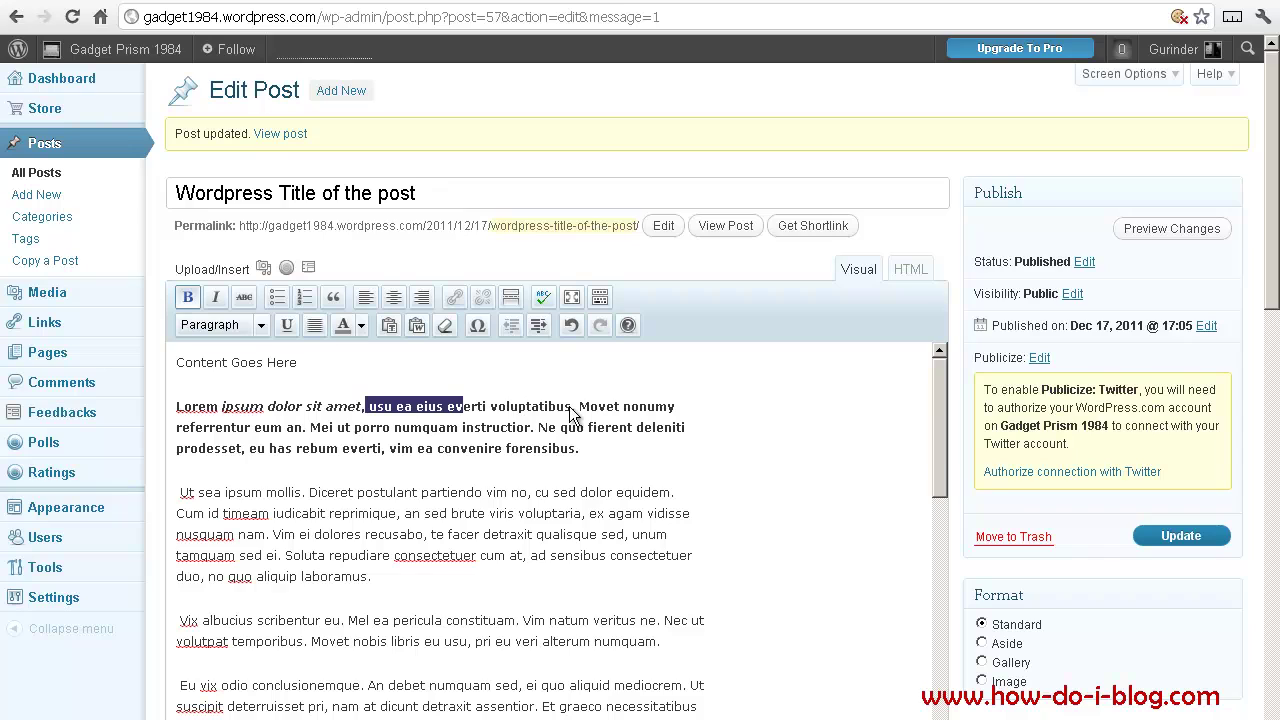
{"action": "left_click", "coordinate": [247, 297]}
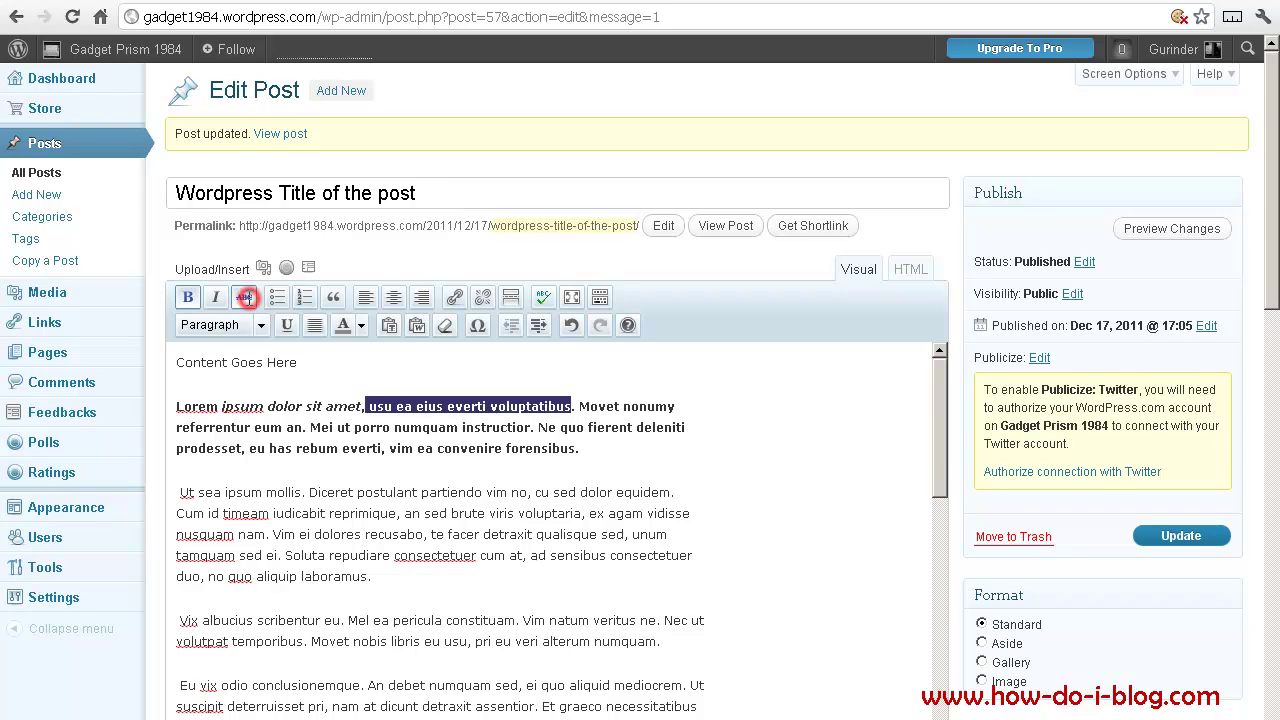
{"action": "left_click", "coordinate": [459, 427]}
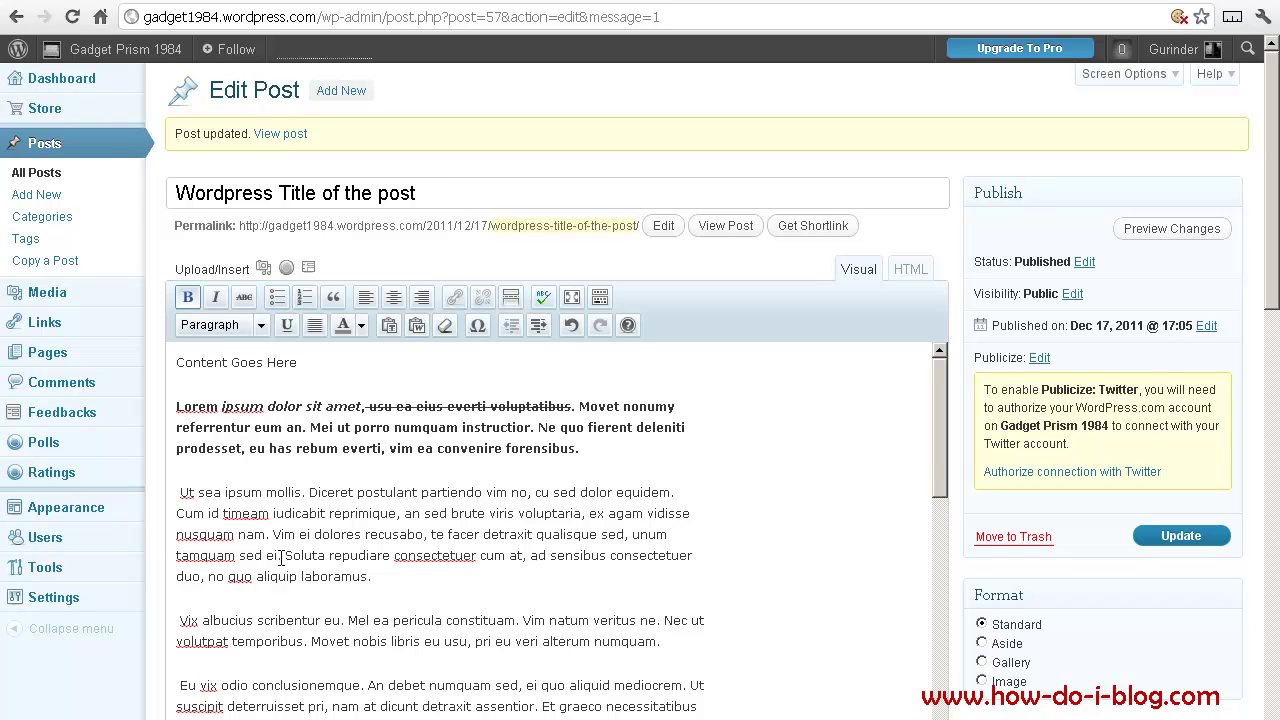
- Turn the three paragraphs from "Lorem ipsum" through "eu veri alterum numquam" into a bulleted list
{"action": "left_click", "coordinate": [661, 644]}
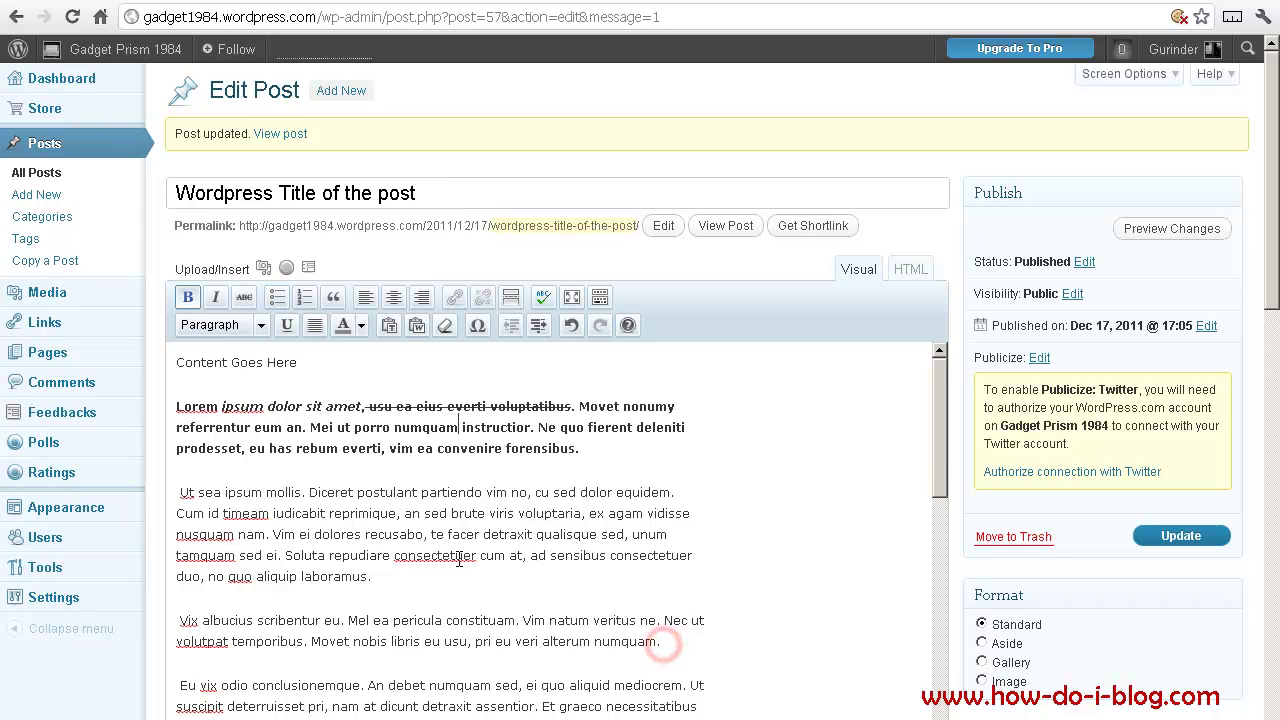
{"action": "key", "text": "shift+Up"}
{"action": "key", "text": "shift+Up"}
{"action": "key", "text": "shift+Up"}
{"action": "key", "text": "shift+Up"}
{"action": "key", "text": "shift+Up"}
{"action": "key", "text": "shift+Up"}
{"action": "key", "text": "shift+Up"}
{"action": "key", "text": "shift+Up"}
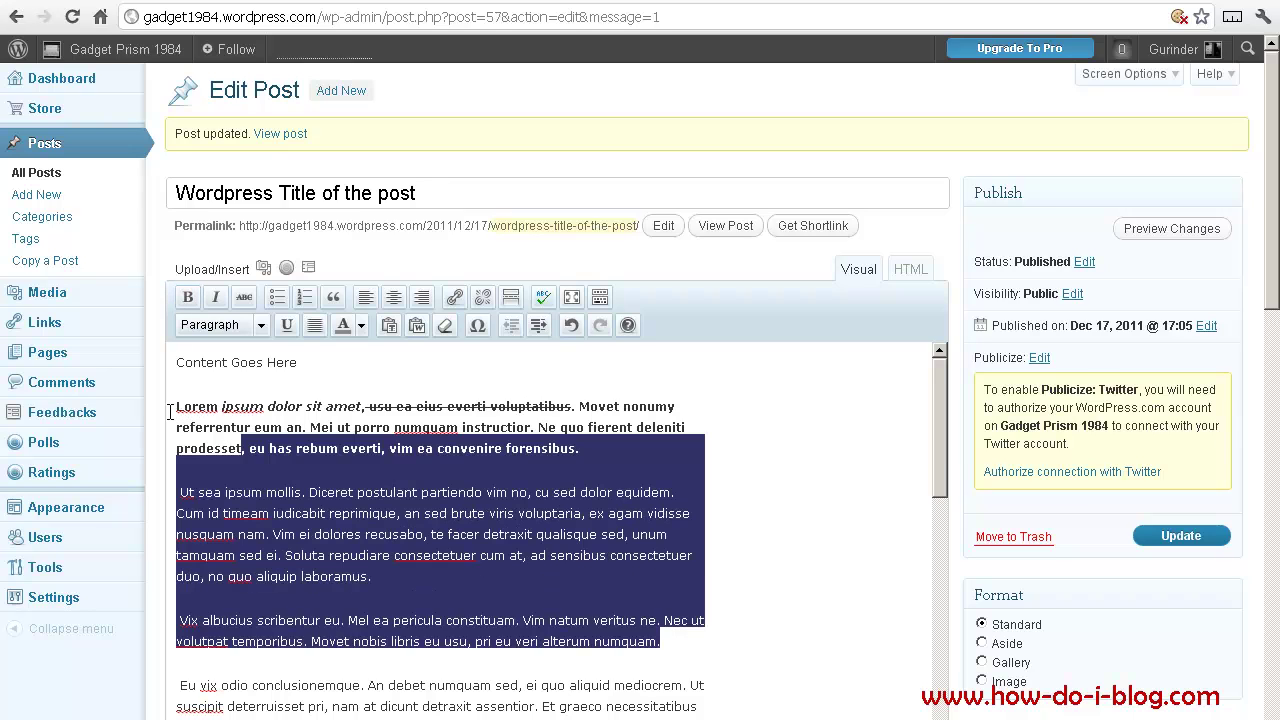
{"action": "key", "text": "shift+Up"}
{"action": "key", "text": "shift+Up"}
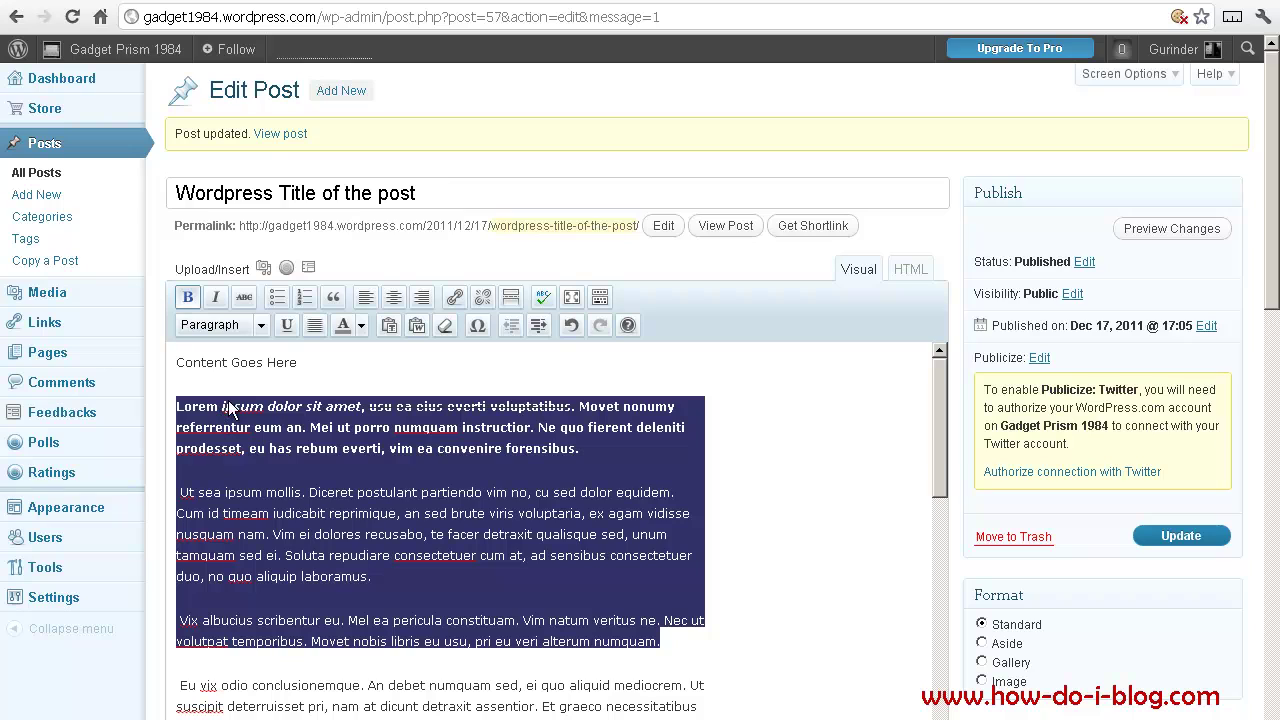
{"action": "left_click", "coordinate": [278, 302]}
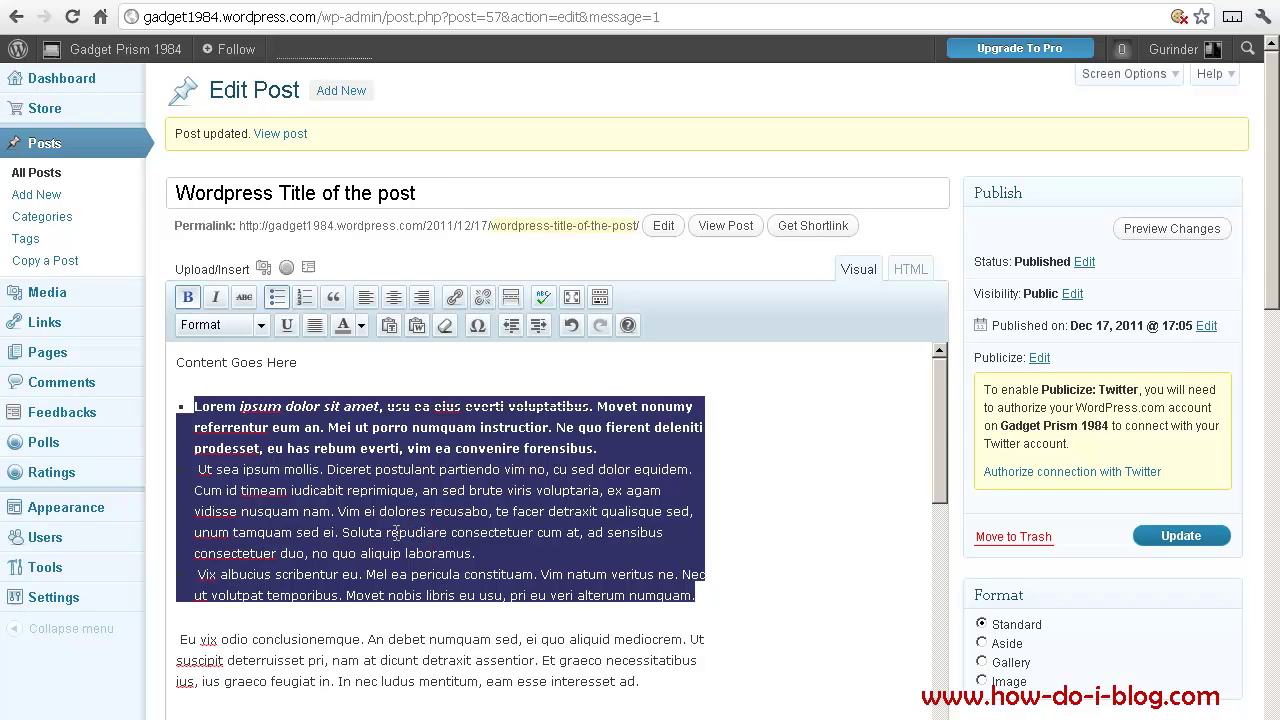
{"action": "left_click", "coordinate": [395, 533]}
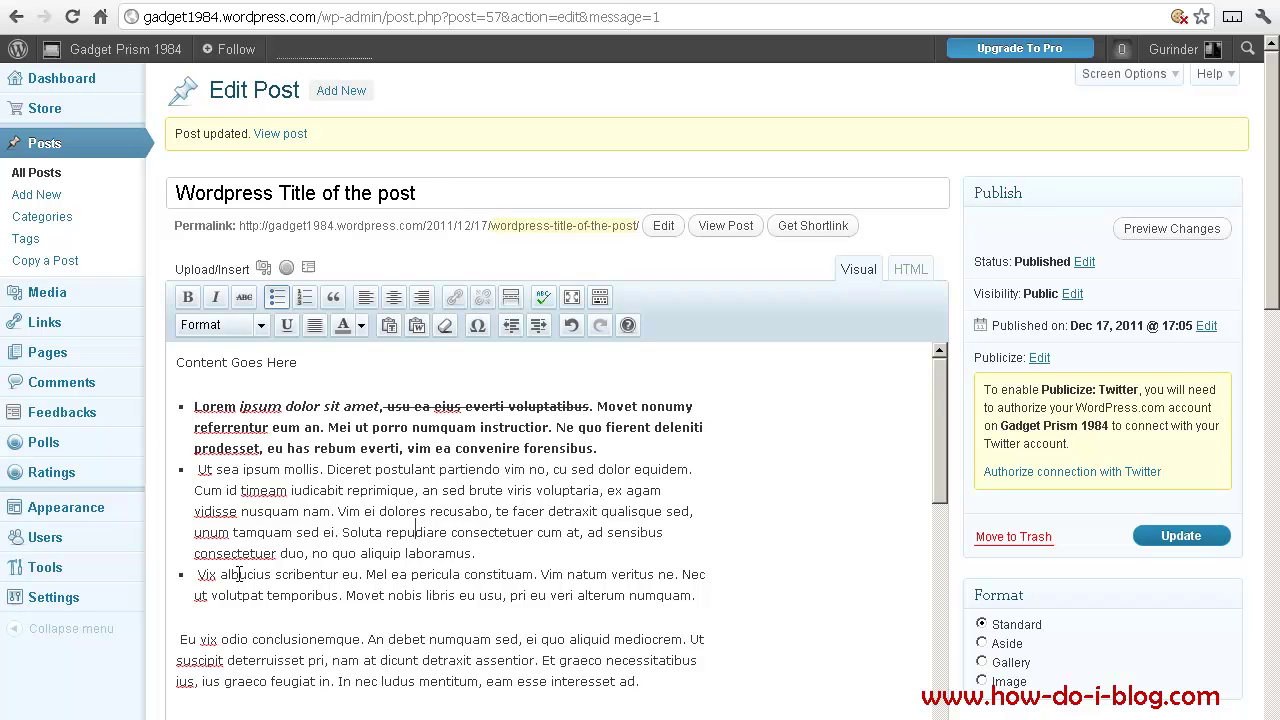
- Turn the two paragraphs beginning "Eu vix odio" and "Ad fugit docendi" into a numbered list
{"action": "scroll", "coordinate": [240, 573], "scroll_direction": "down", "scroll_amount": 2}
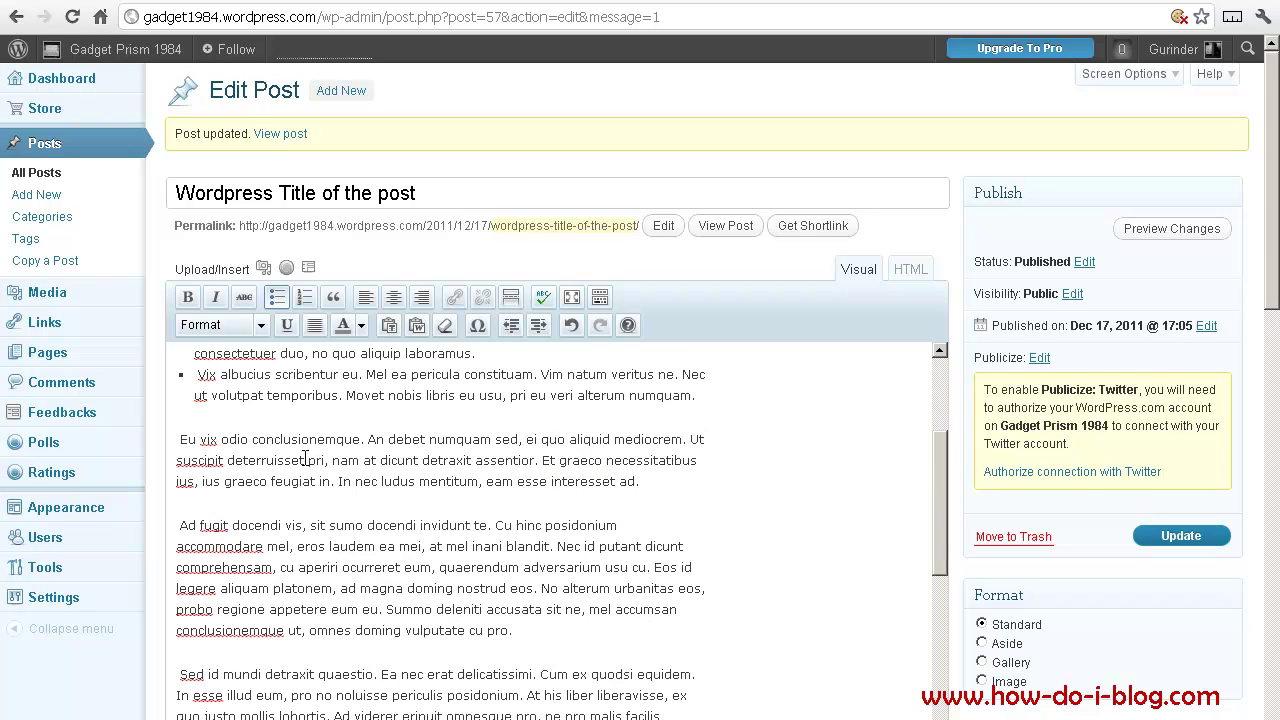
{"action": "left_click", "coordinate": [179, 440]}
{"action": "left_click", "coordinate": [378, 588], "text": "shift"}
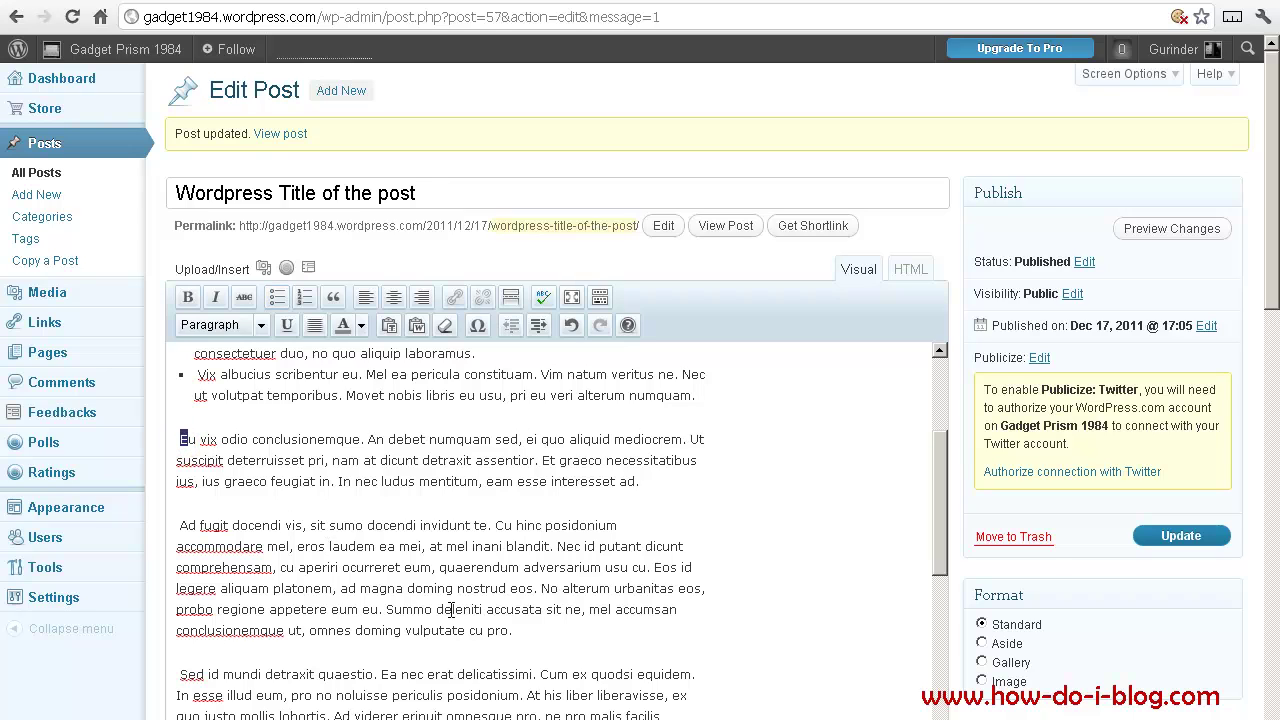
{"action": "left_click", "coordinate": [524, 631], "text": "shift"}
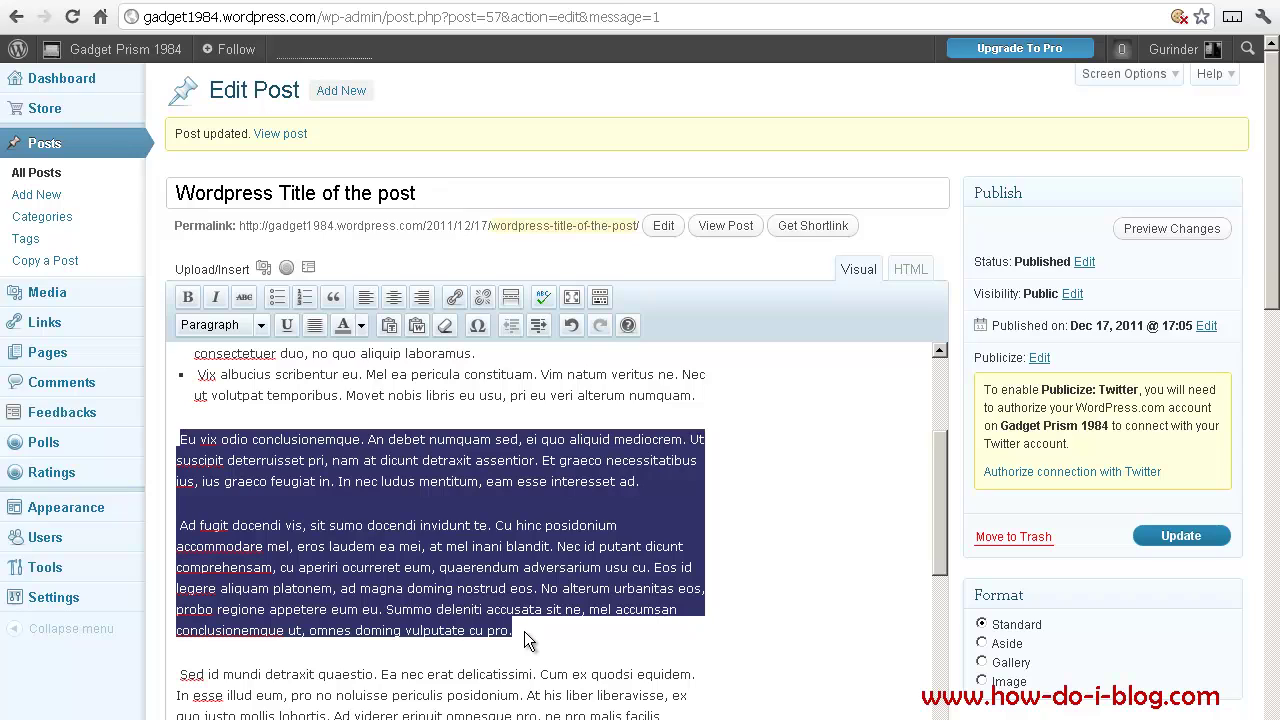
{"action": "left_click", "coordinate": [304, 299]}
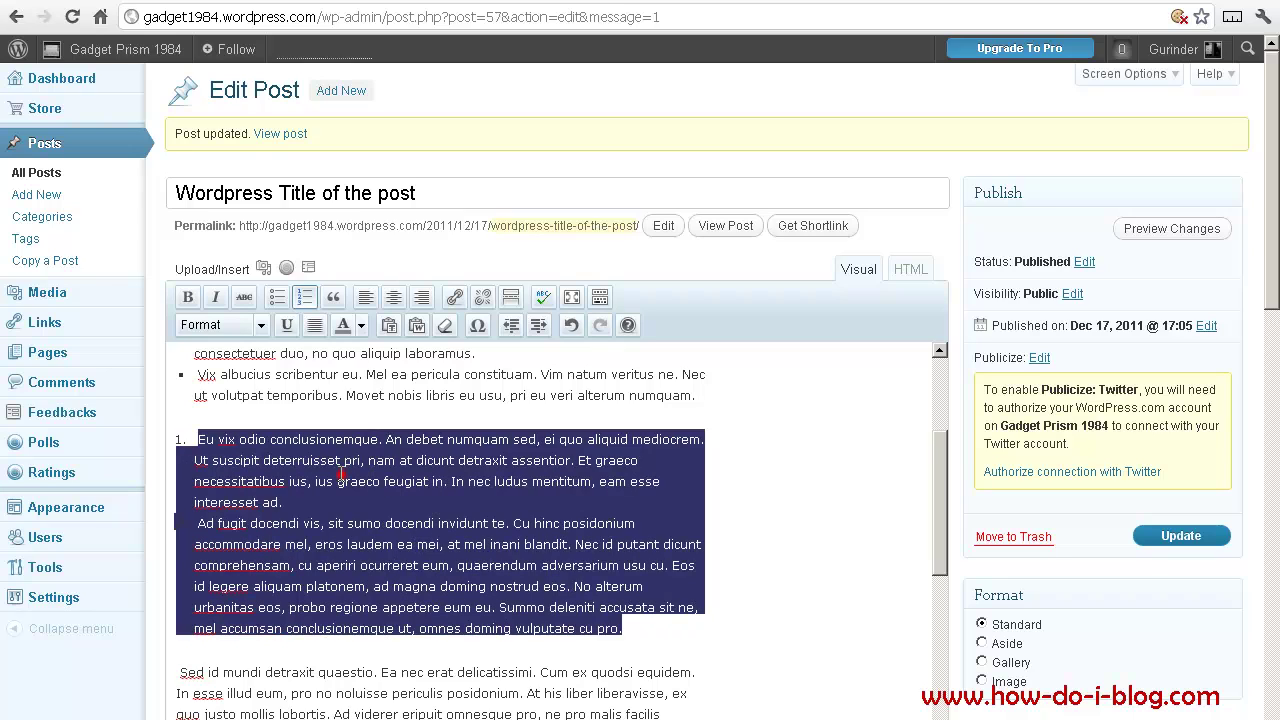
{"action": "left_click", "coordinate": [326, 474]}
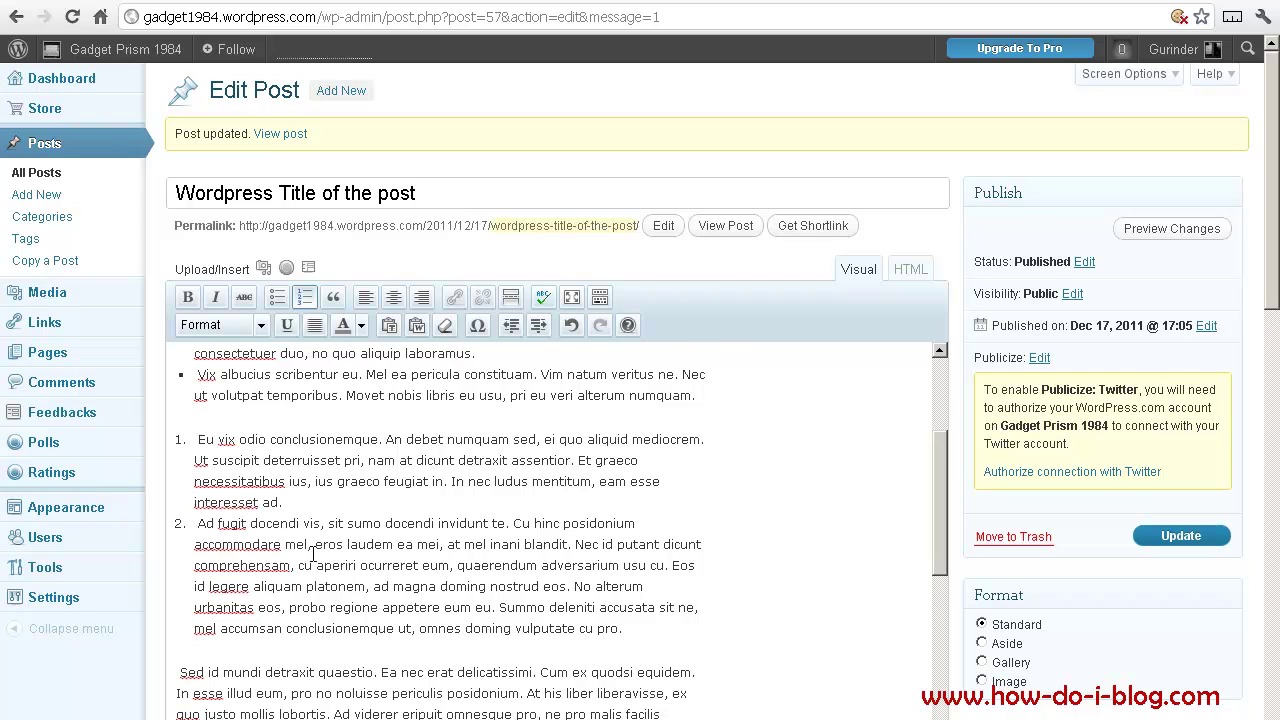
- Format the paragraph beginning "Sed id mundi detraxit quaestio" as a blockquote
{"action": "scroll", "coordinate": [313, 553], "scroll_direction": "down", "scroll_amount": 2}
{"action": "scroll", "coordinate": [310, 556], "scroll_direction": "down", "scroll_amount": 2}
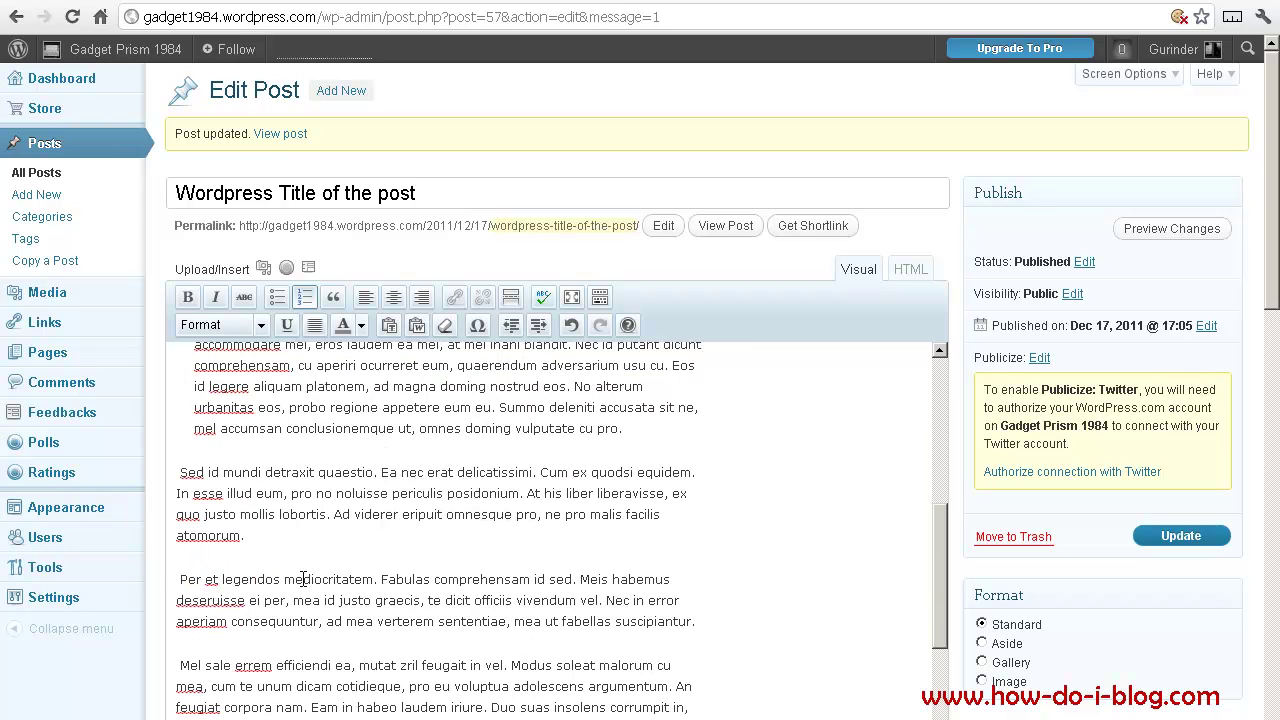
{"action": "left_click_drag", "start_coordinate": [179, 472], "coordinate": [189, 472]}
{"action": "left_click", "coordinate": [244, 538], "text": "shift"}
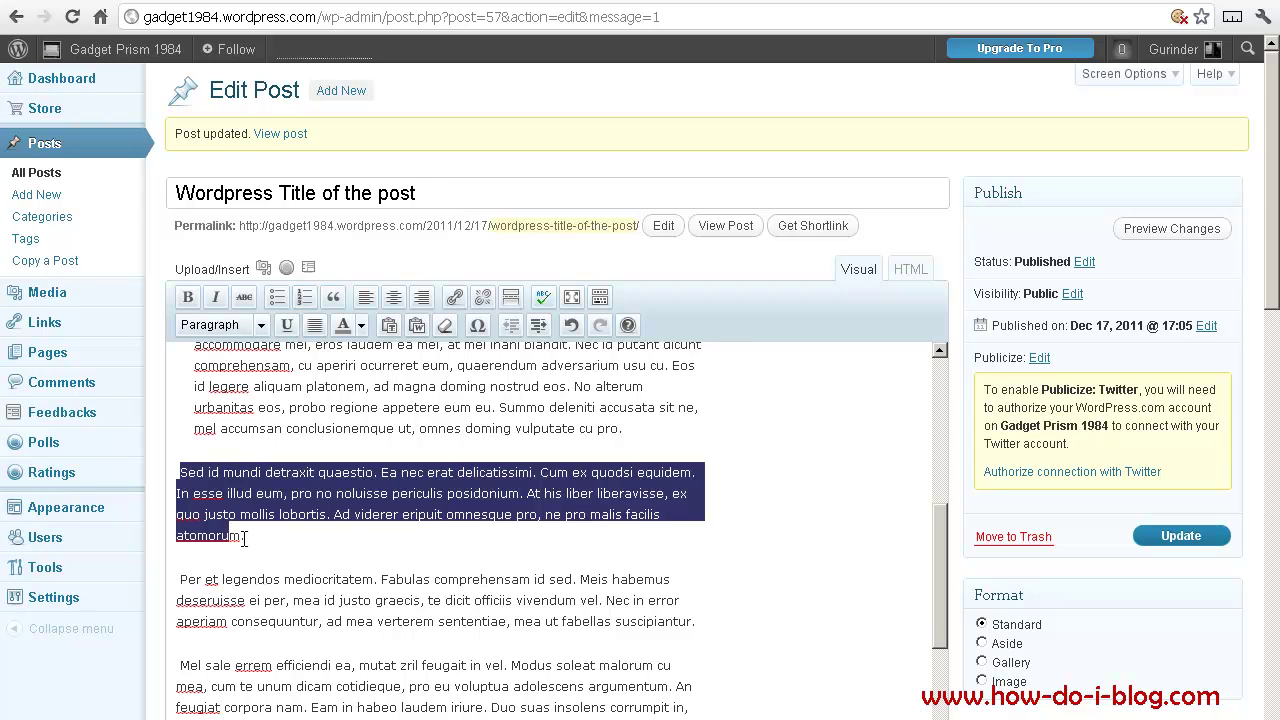
{"action": "left_click_drag", "start_coordinate": [244, 538], "coordinate": [216, 537]}
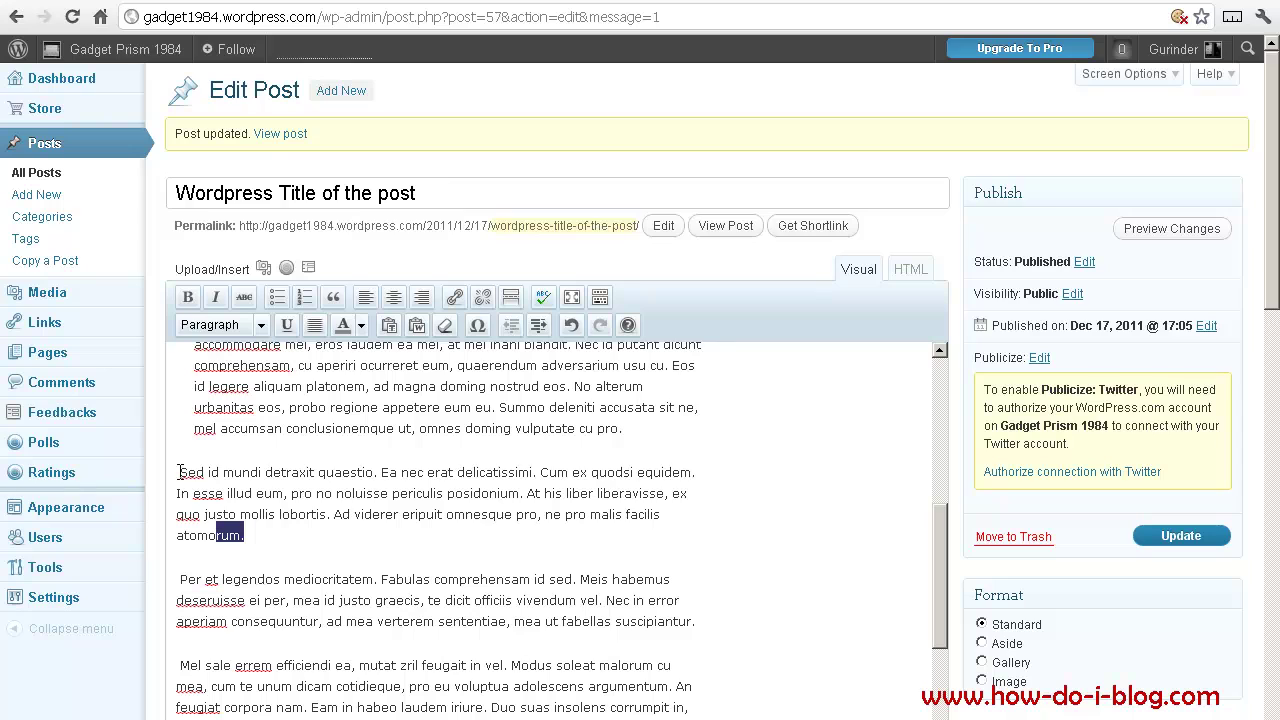
{"action": "left_click_drag", "start_coordinate": [179, 472], "coordinate": [177, 471]}
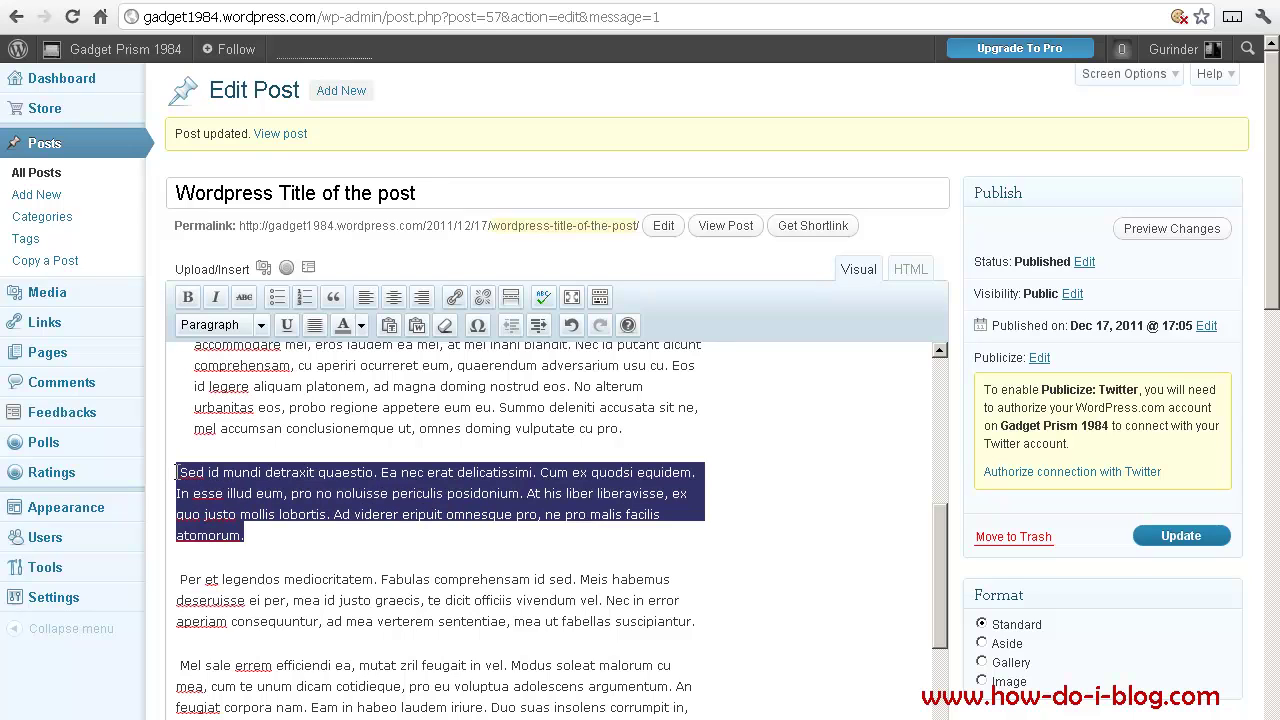
{"action": "left_click", "coordinate": [333, 299]}
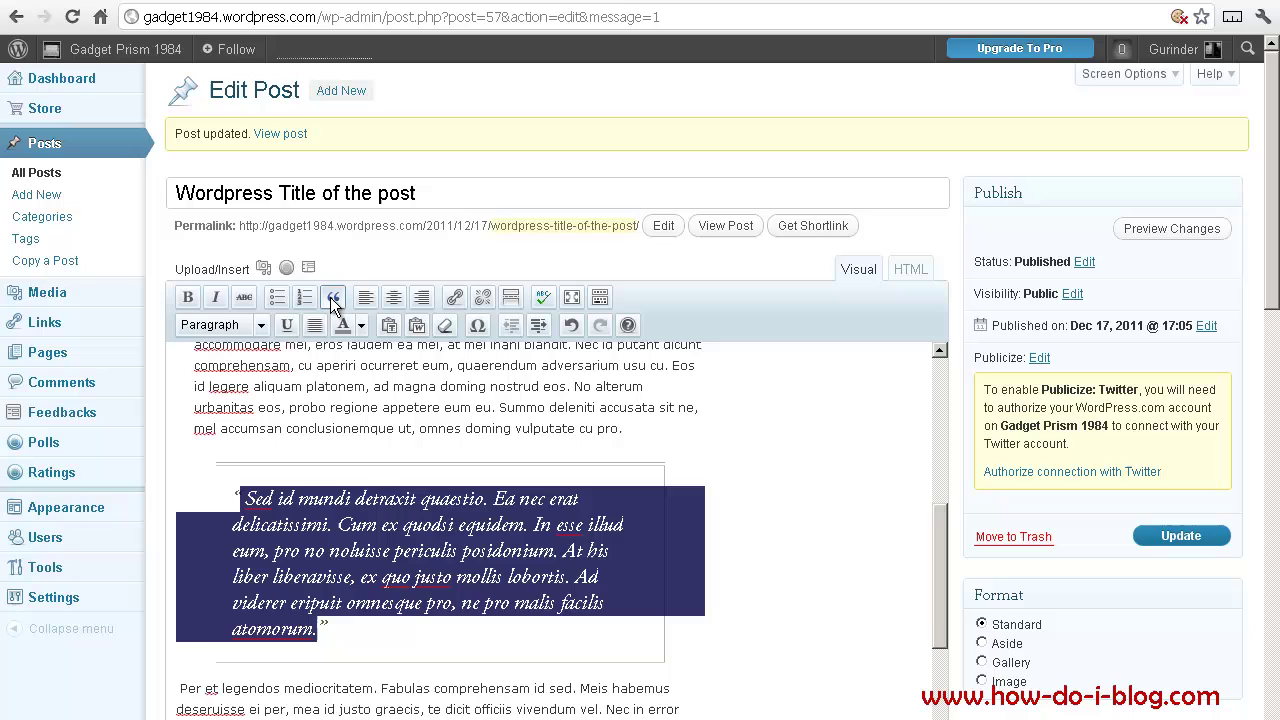
{"action": "left_click", "coordinate": [350, 566]}
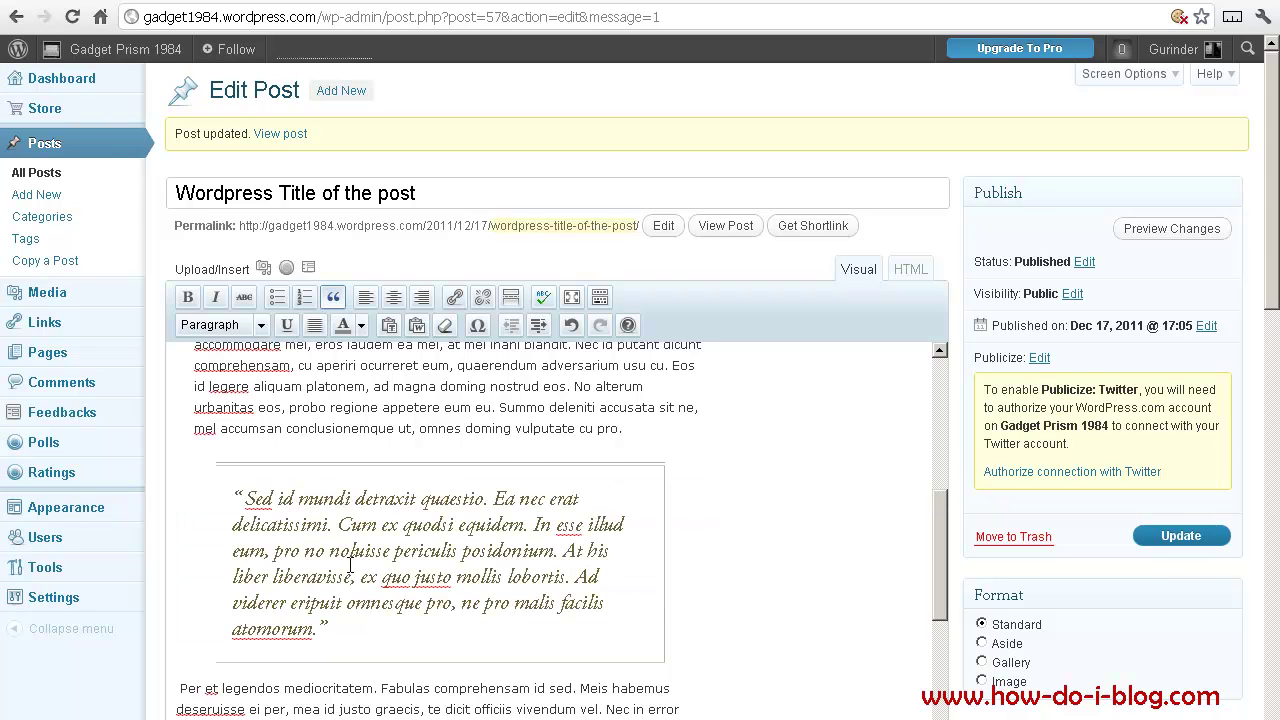
{"action": "scroll", "coordinate": [350, 566], "scroll_direction": "down", "scroll_amount": 5}
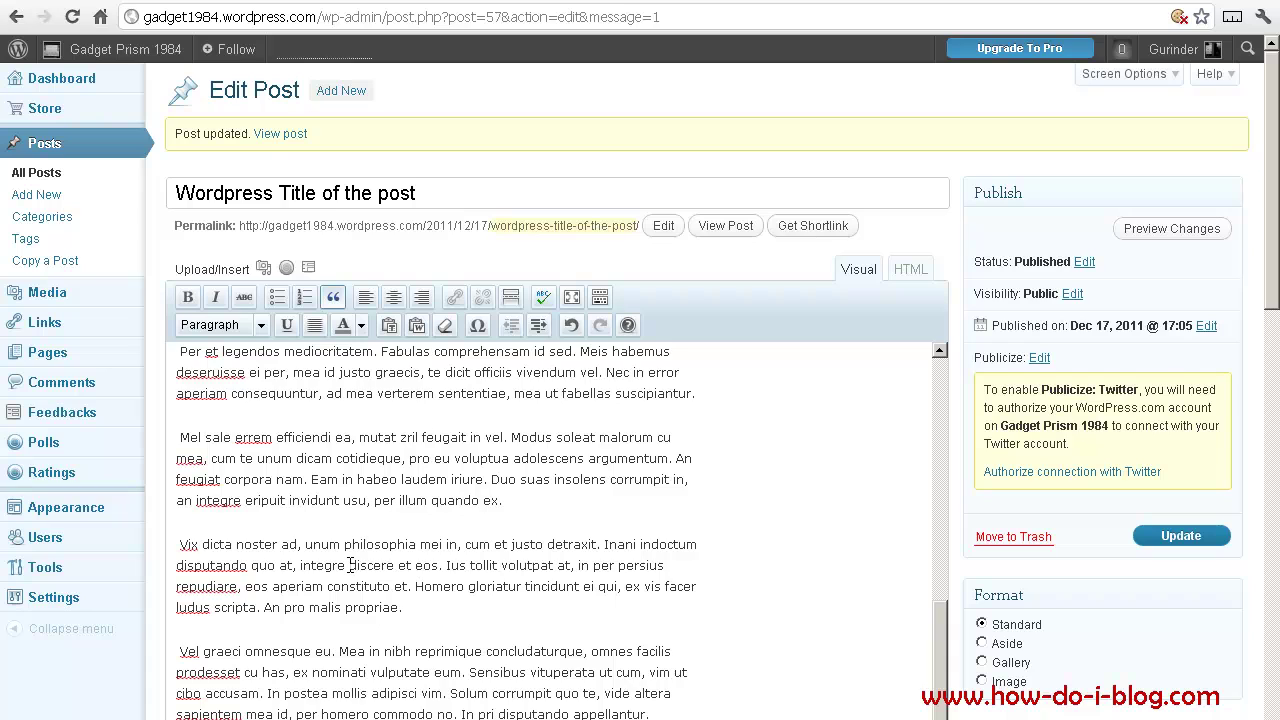
{"action": "scroll", "coordinate": [350, 565], "scroll_direction": "up", "scroll_amount": 1}
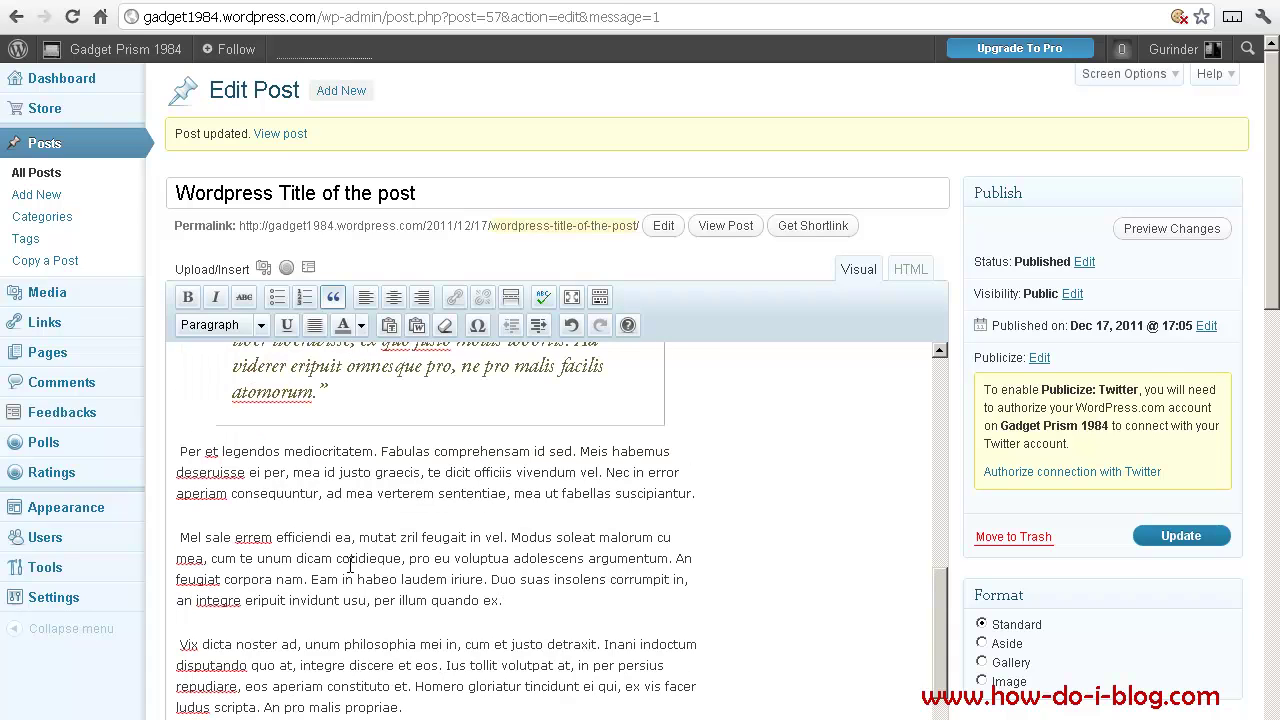
{"action": "scroll", "coordinate": [350, 565], "scroll_direction": "up", "scroll_amount": 1}
{"action": "scroll", "coordinate": [350, 565], "scroll_direction": "down", "scroll_amount": 1}
{"action": "left_click", "coordinate": [649, 493]}
{"action": "double_click", "coordinate": [649, 490]}
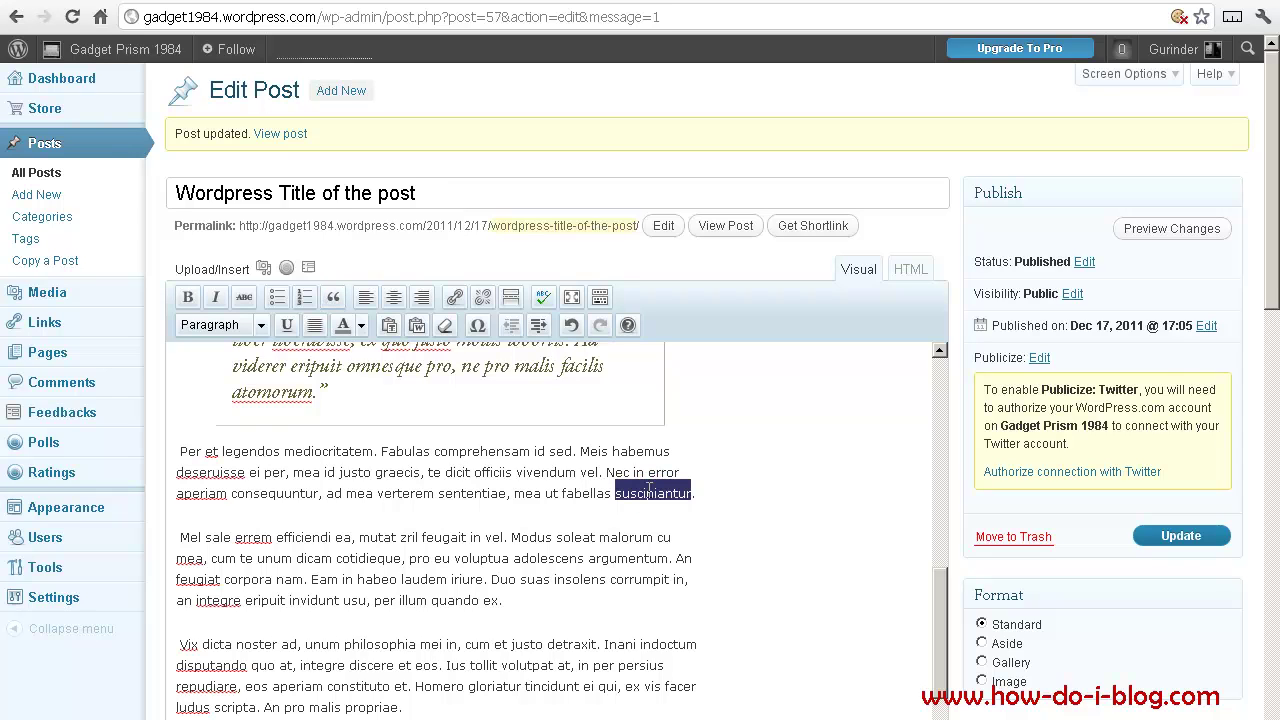
{"action": "left_click", "coordinate": [454, 298]}
{"action": "left_click", "coordinate": [539, 346]}
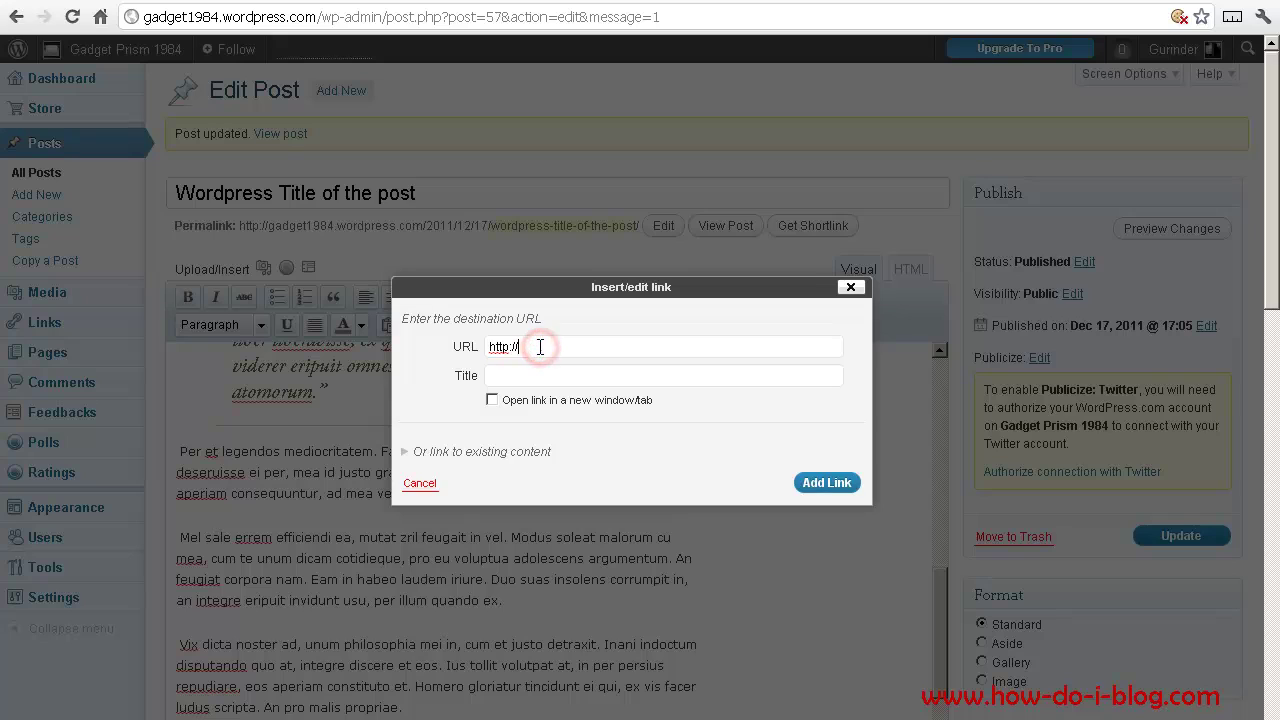
{"action": "type", "text": "www.google.com"}
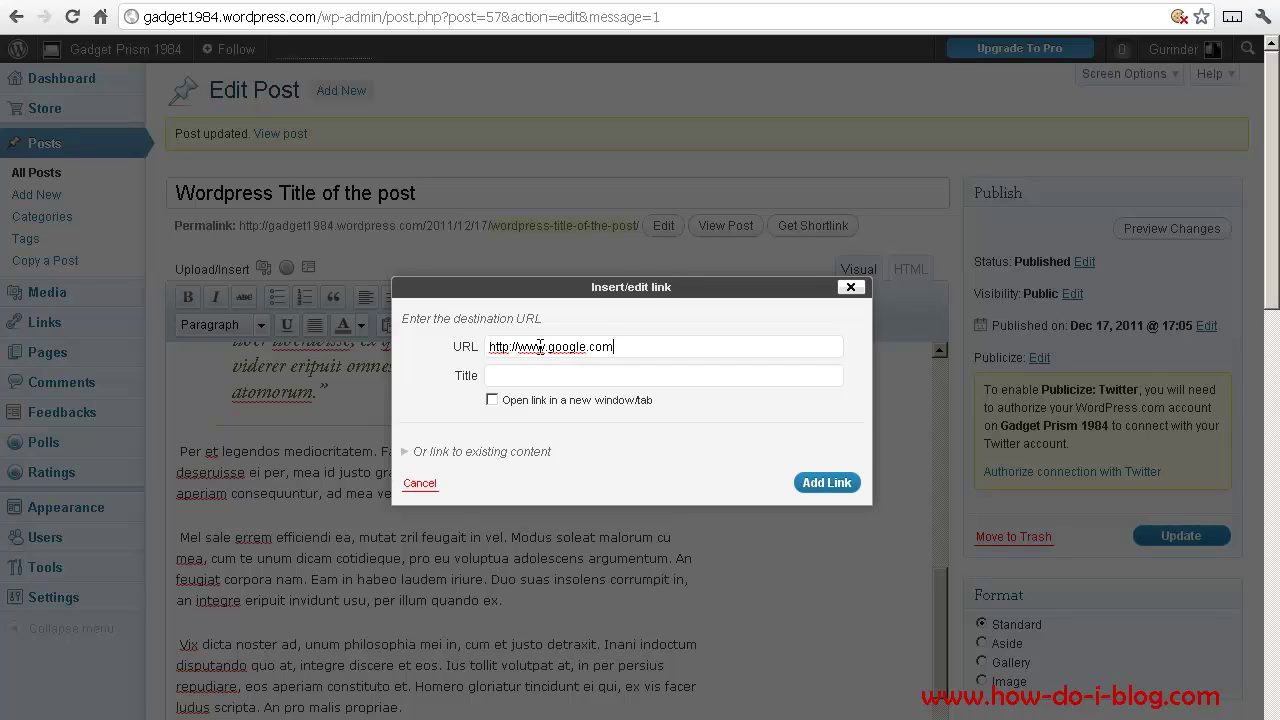
- Title the link "Google Link", set it to open in a new window/tab, and add it to the text
{"action": "left_click", "coordinate": [497, 377]}
{"action": "type", "text": "Google Link"}
{"action": "left_click", "coordinate": [492, 401]}
{"action": "left_click", "coordinate": [492, 401]}
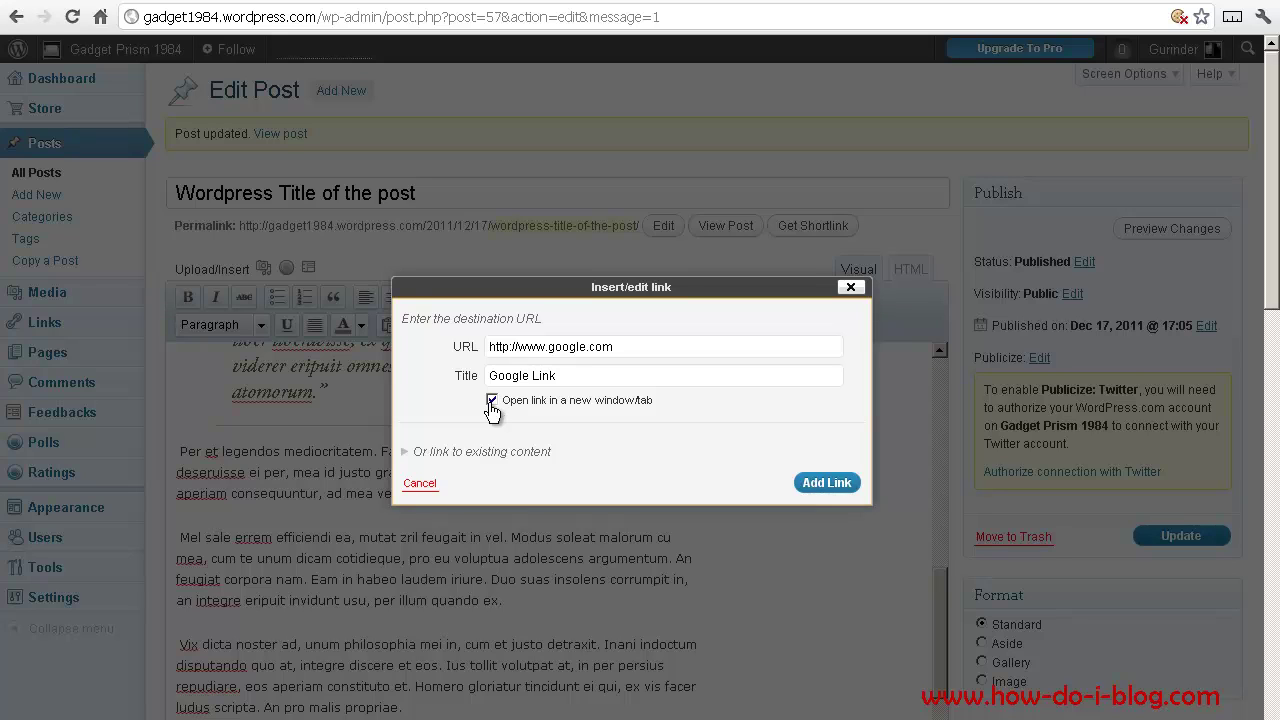
{"action": "left_click", "coordinate": [815, 480]}
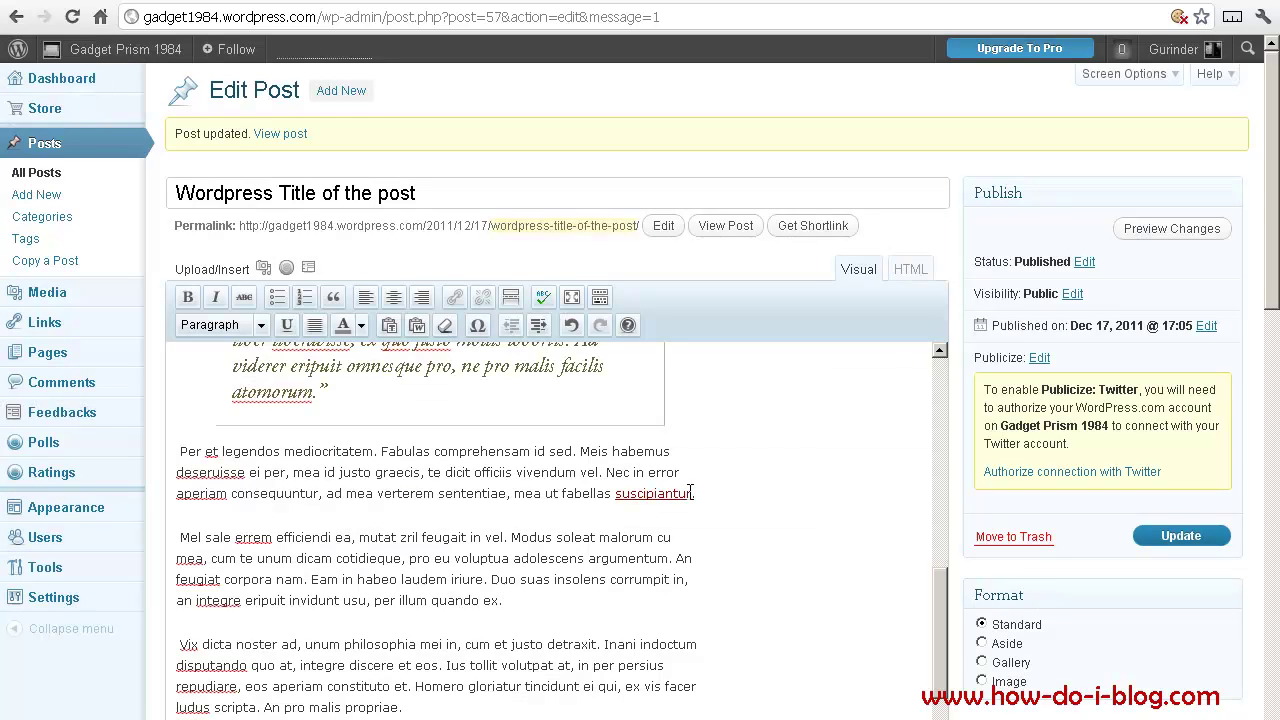
{"action": "left_click", "coordinate": [614, 492]}
{"action": "scroll", "coordinate": [542, 503], "scroll_direction": "down", "scroll_amount": 2}
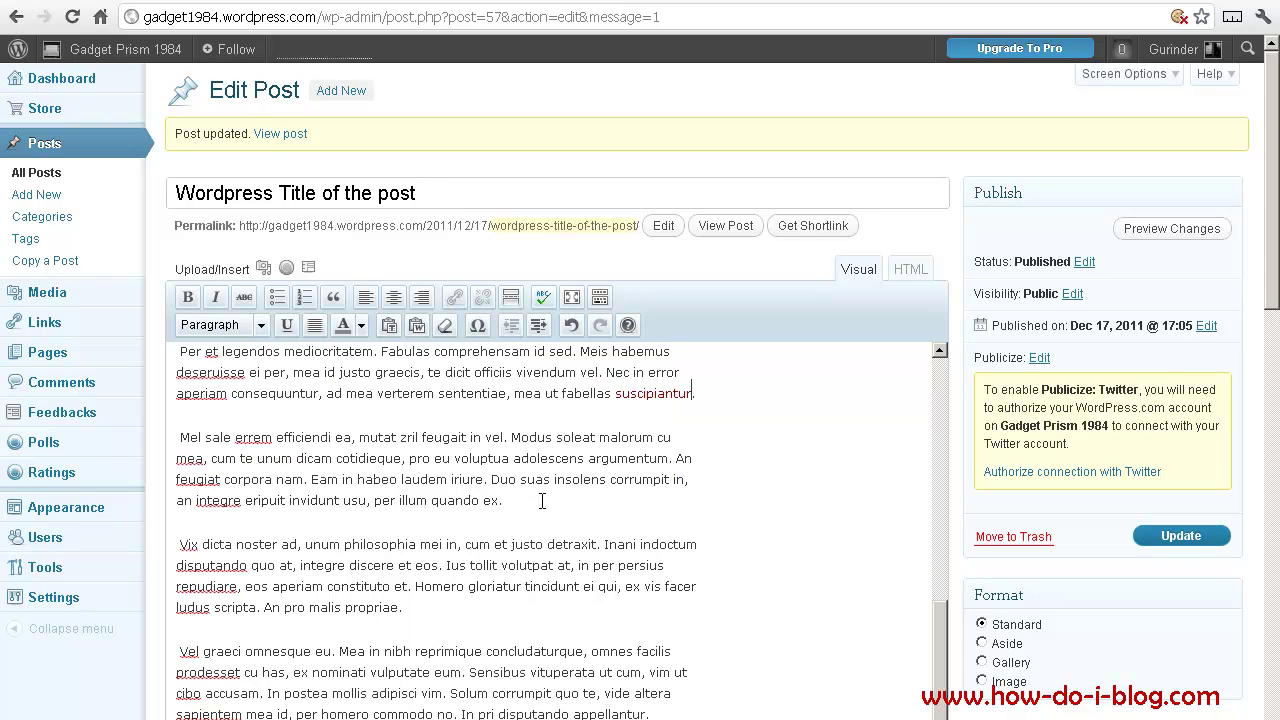
{"action": "left_click", "coordinate": [638, 392]}
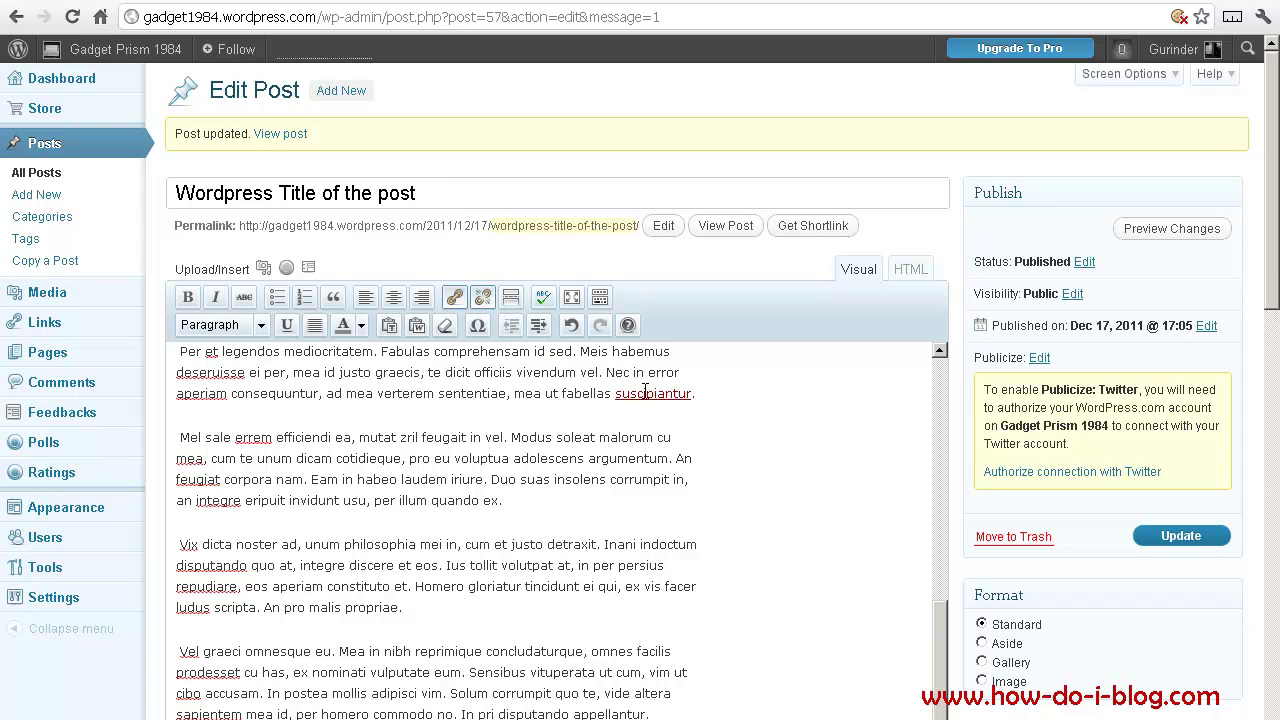
{"action": "left_click", "coordinate": [617, 393]}
{"action": "left_click_drag", "start_coordinate": [700, 394], "coordinate": [694, 395]}
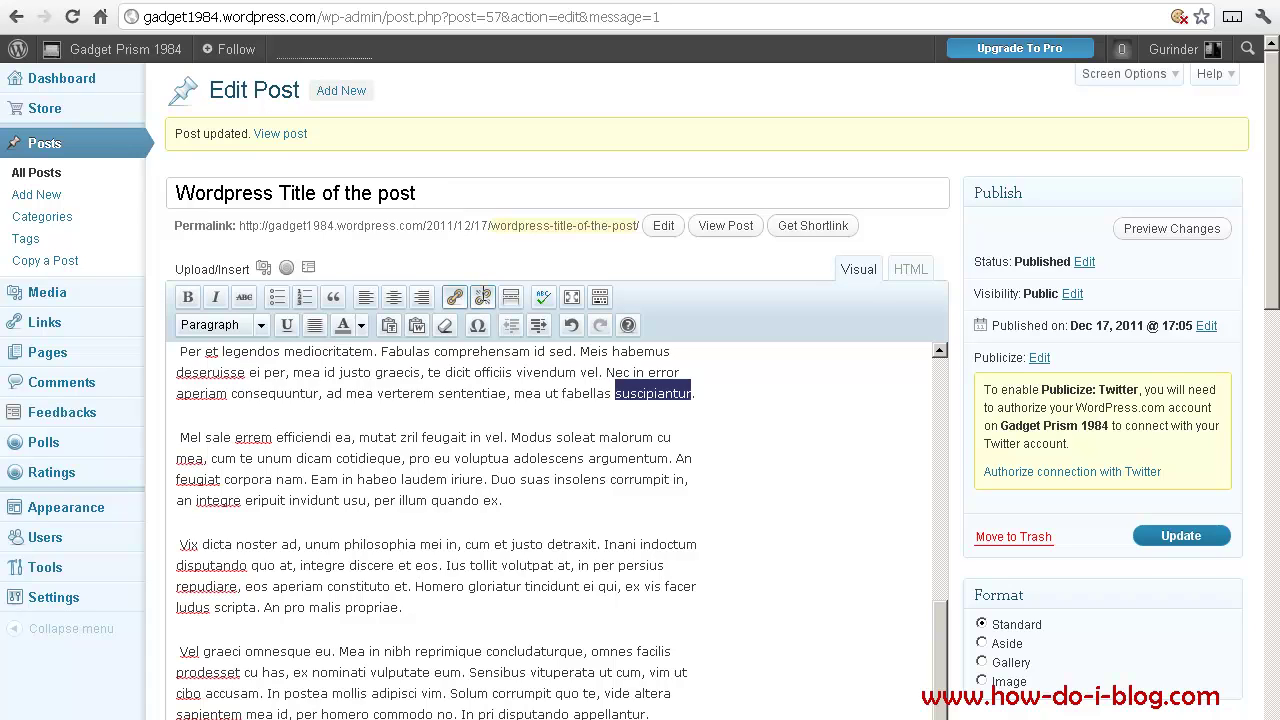
{"action": "left_click", "coordinate": [496, 412]}
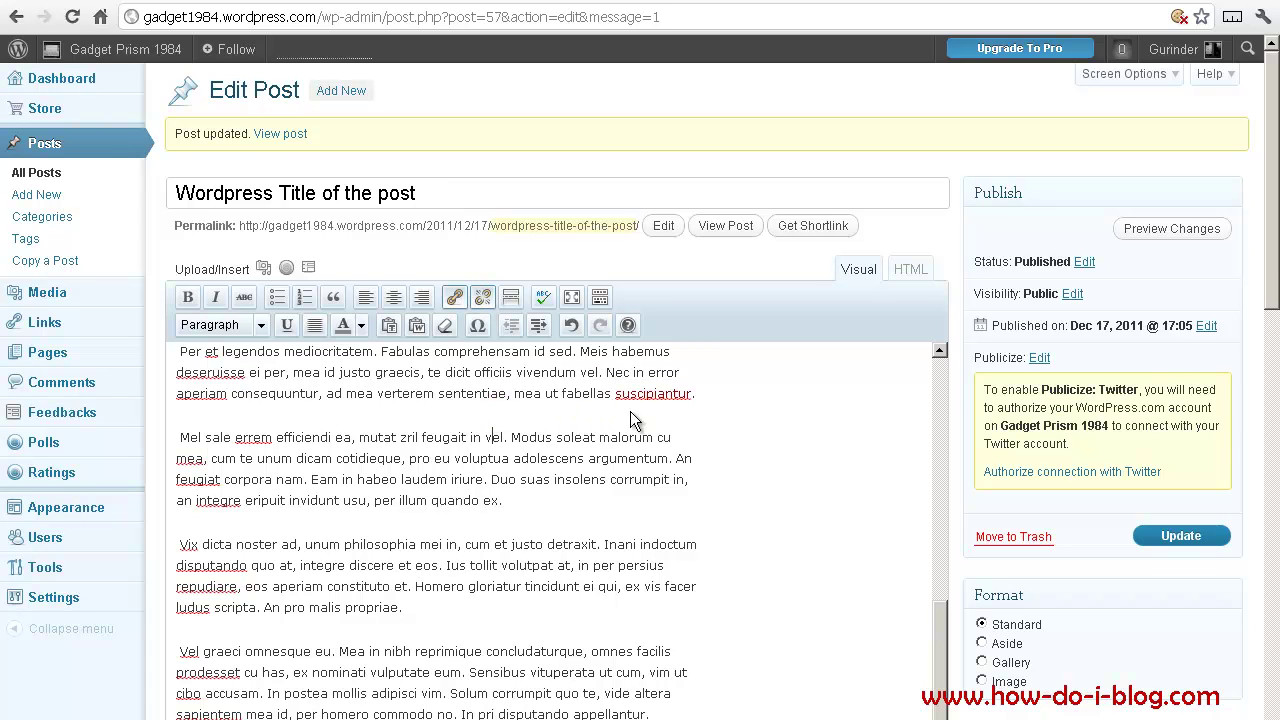
{"action": "scroll", "coordinate": [880, 580], "scroll_direction": "up", "scroll_amount": 1}
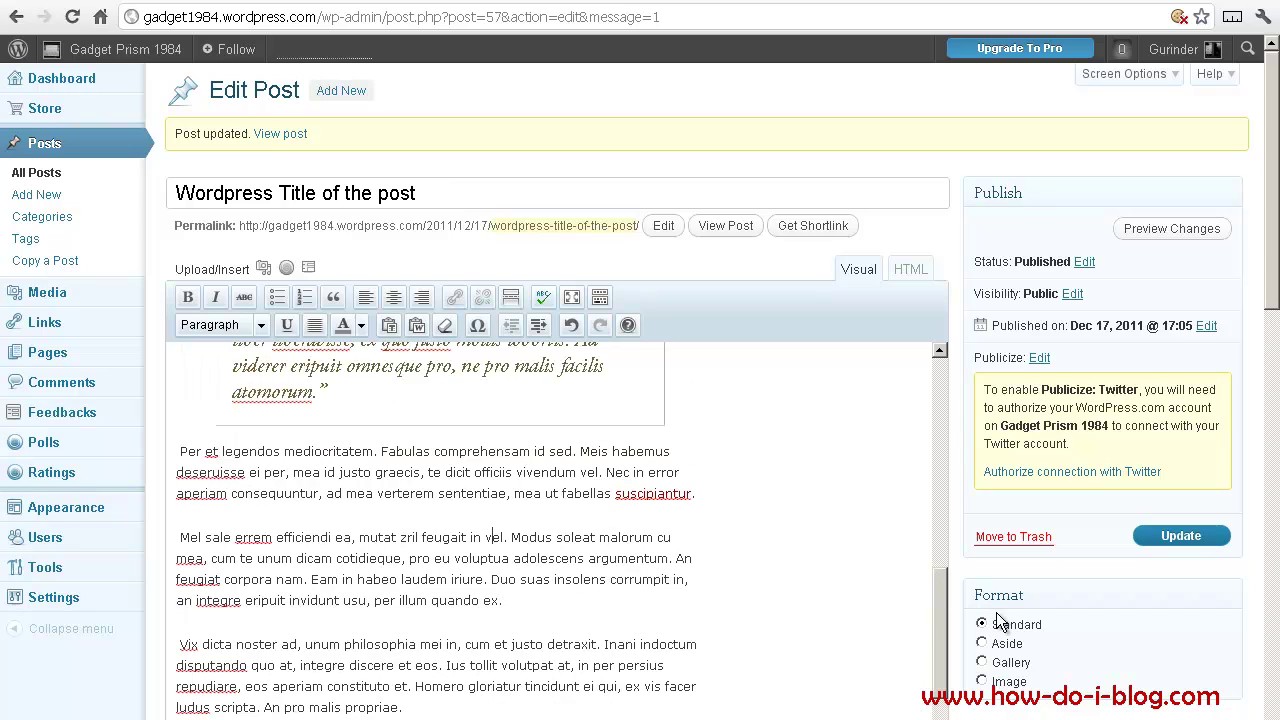
- Insert a More tag after the second bulleted paragraph, which ends with "no quo aliquip laboramus"
{"action": "left_click", "coordinate": [511, 300]}
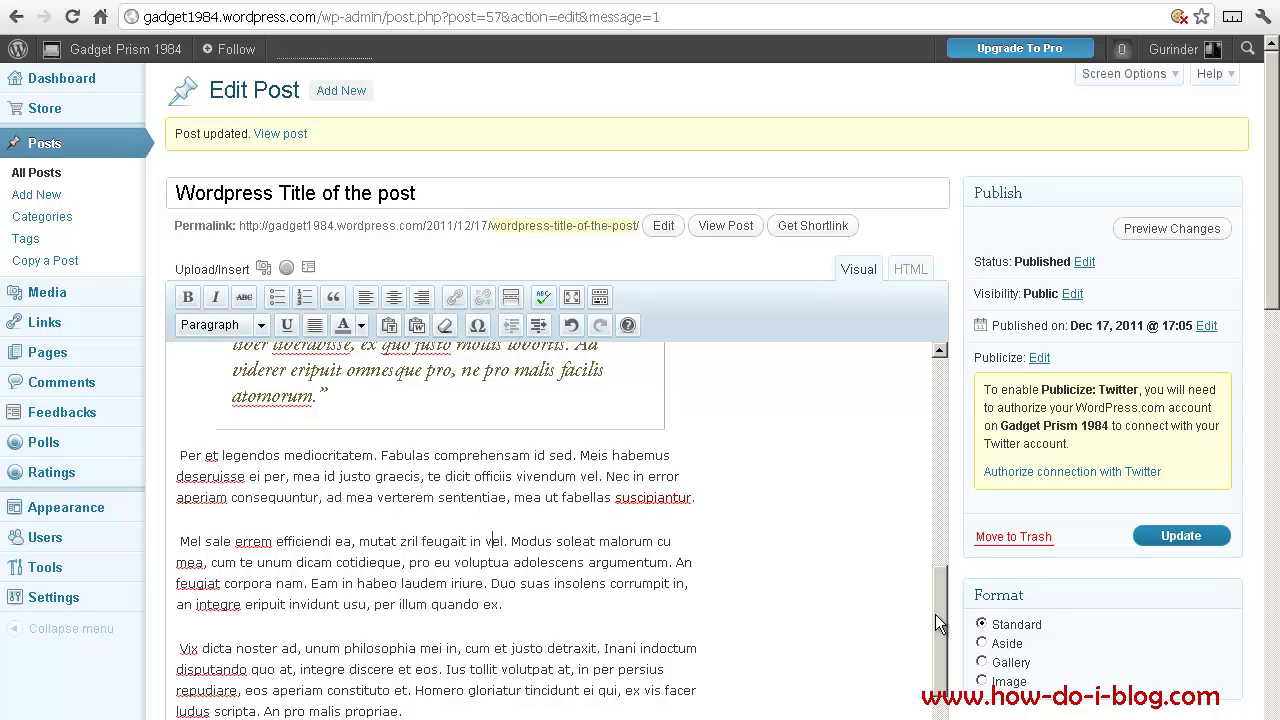
{"action": "left_click_drag", "start_coordinate": [935, 610], "coordinate": [937, 372]}
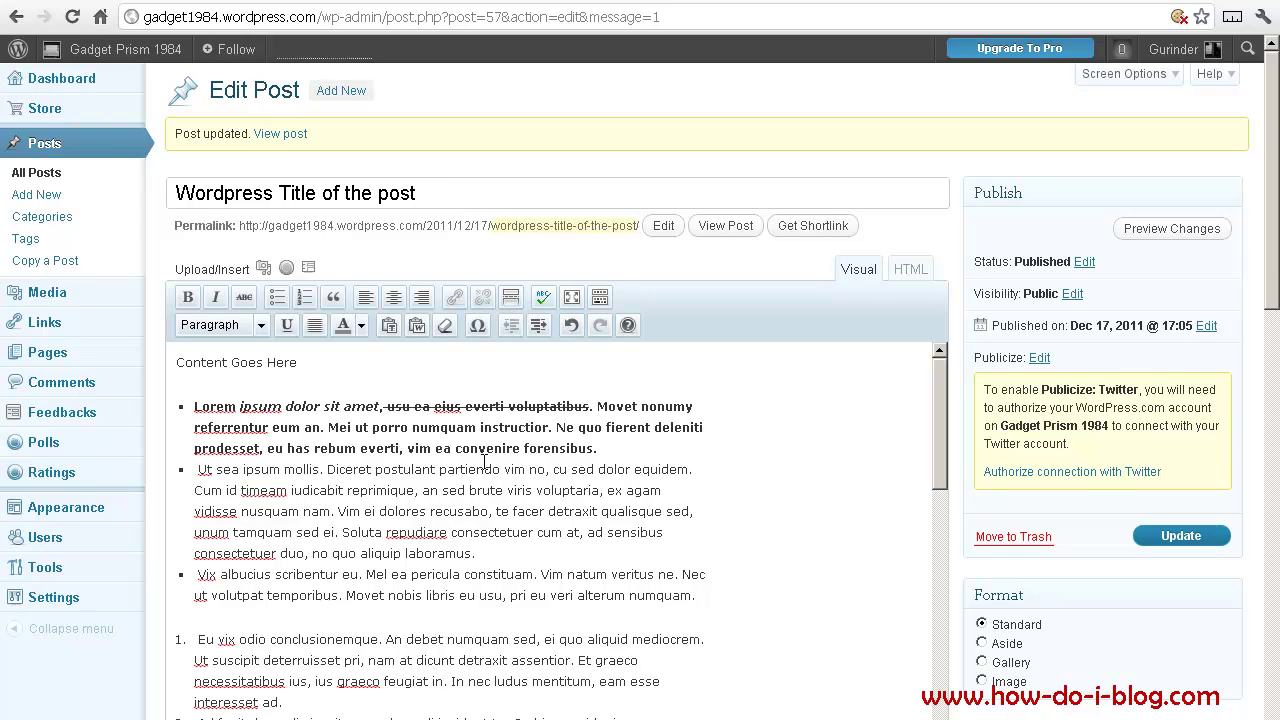
{"action": "left_click", "coordinate": [479, 555]}
{"action": "left_click_drag", "start_coordinate": [429, 528], "coordinate": [190, 403]}
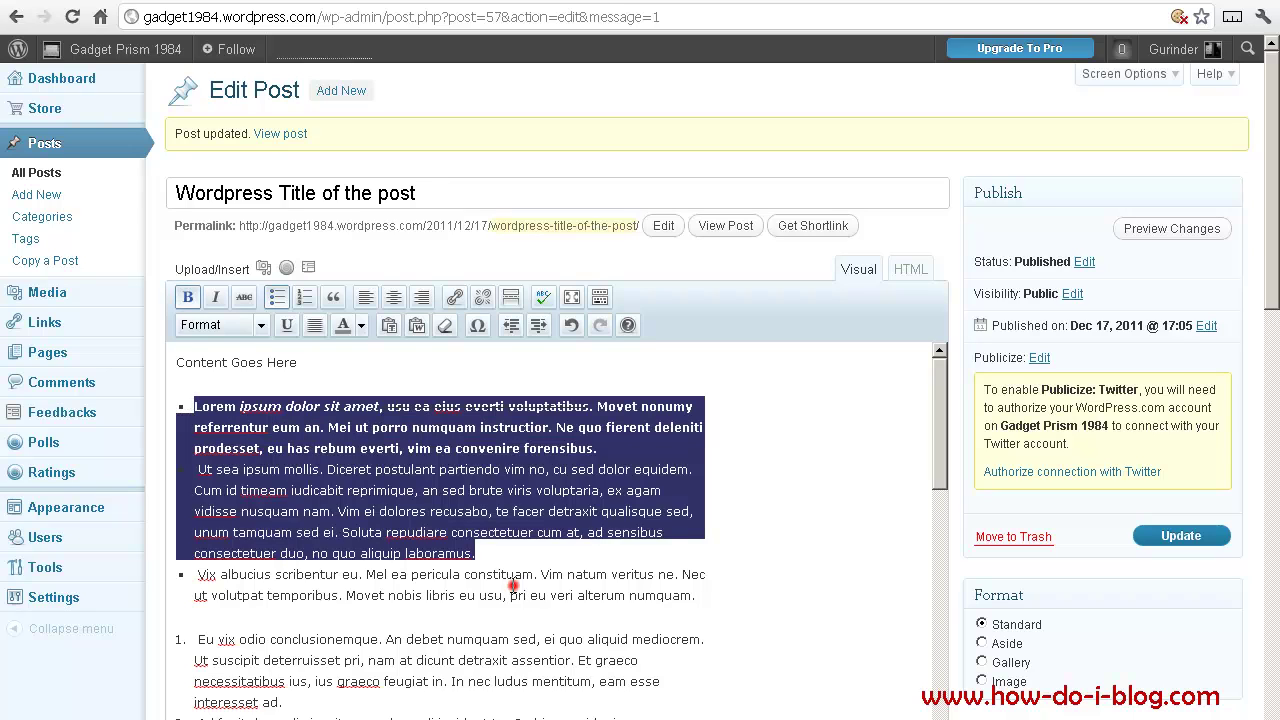
{"action": "left_click", "coordinate": [478, 553]}
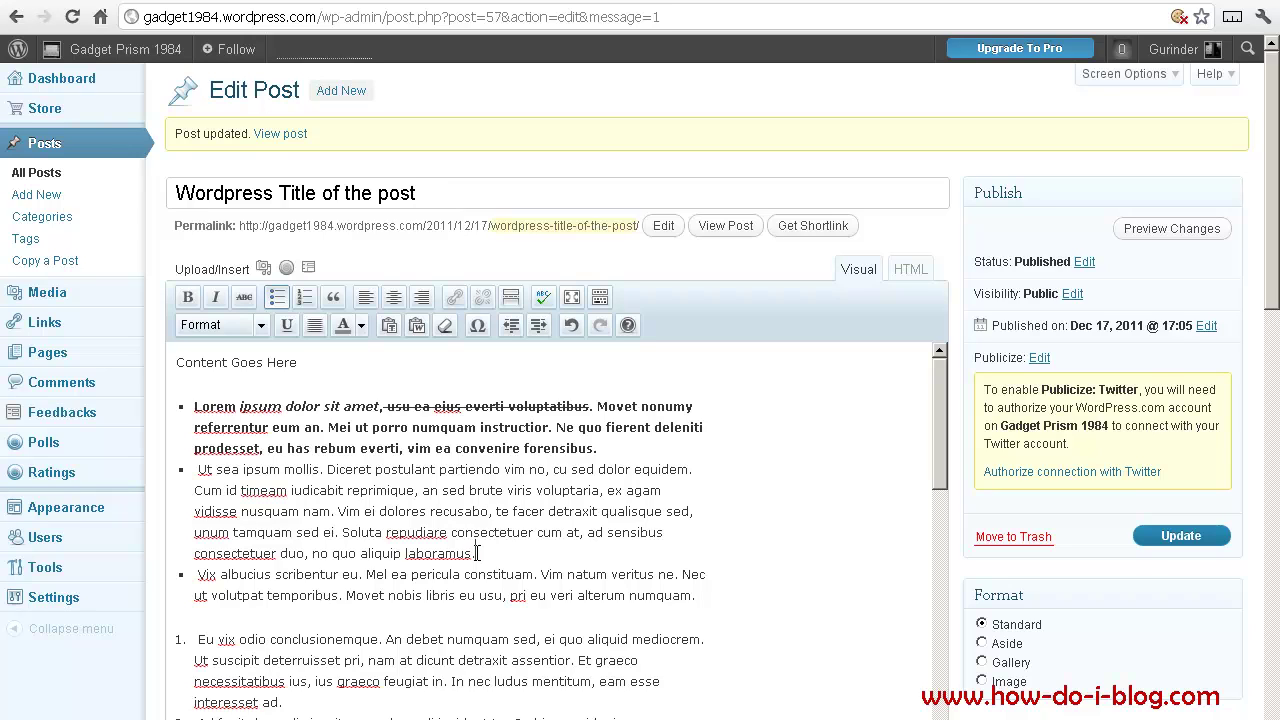
{"action": "left_click", "coordinate": [509, 296]}
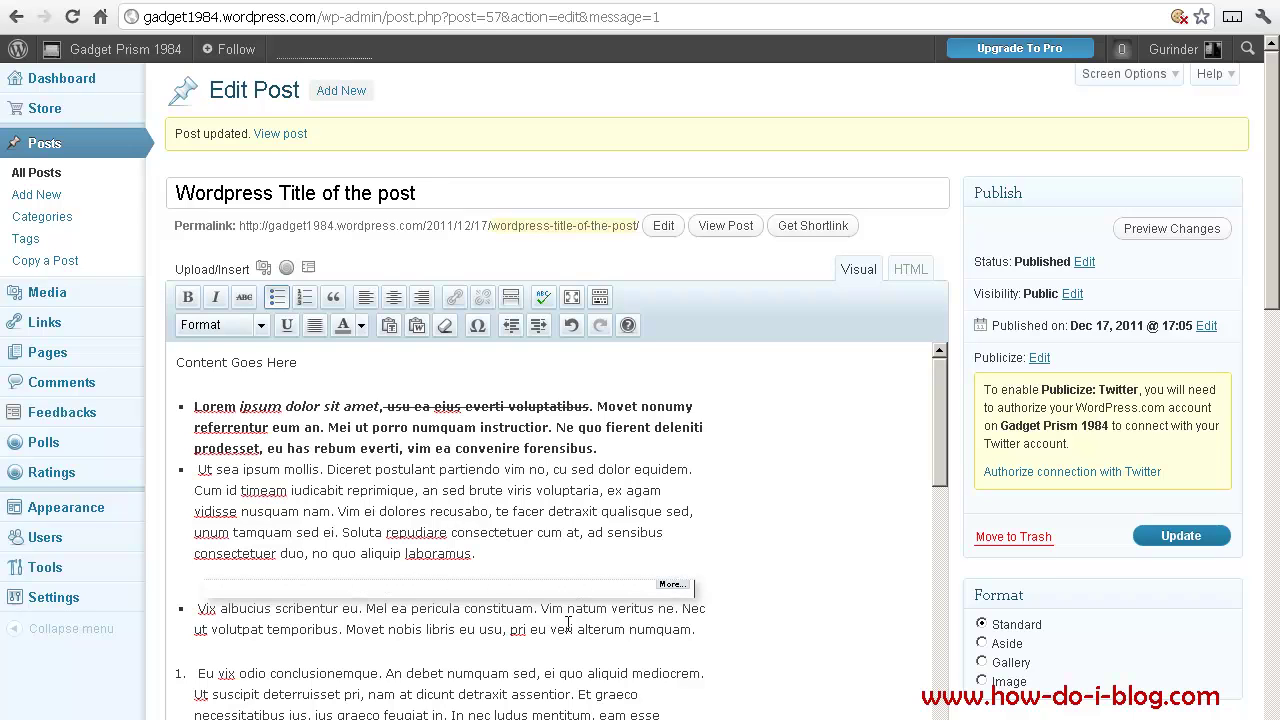
- Hide the editor's second row of formatting tools and show it again
{"action": "scroll", "coordinate": [567, 625], "scroll_direction": "down", "scroll_amount": 2}
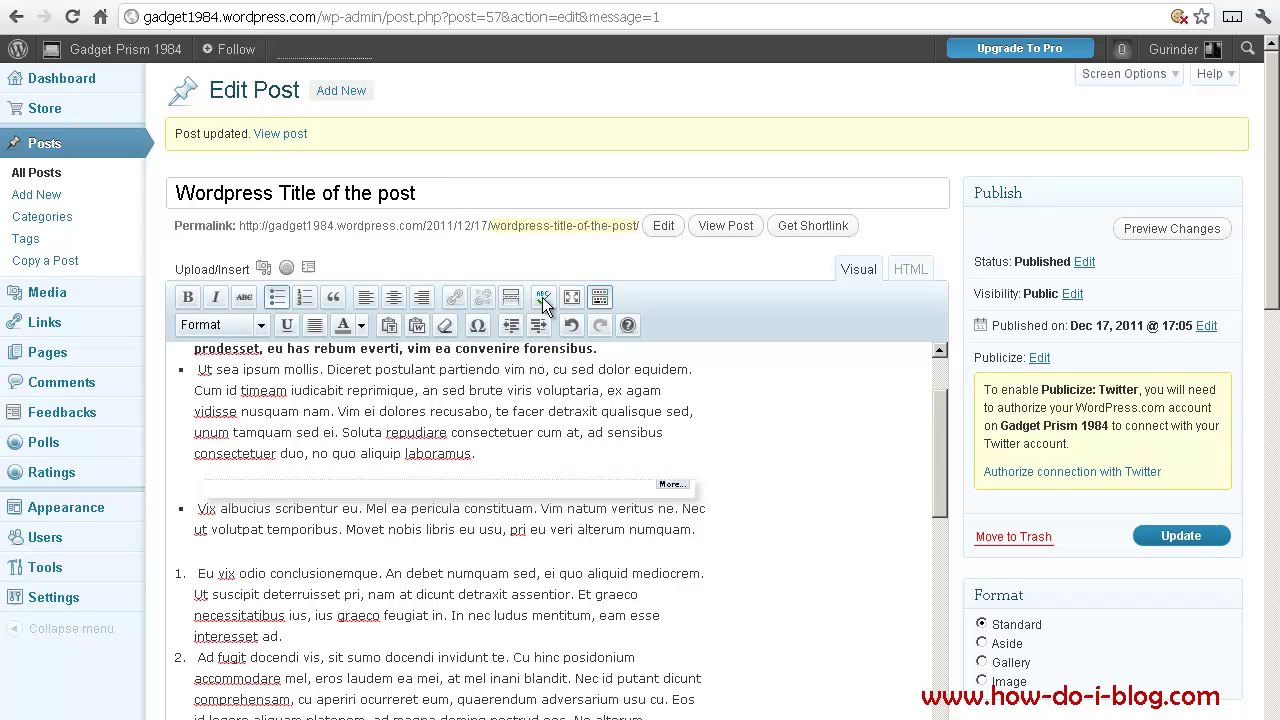
{"action": "key", "text": "alt+shift+z"}
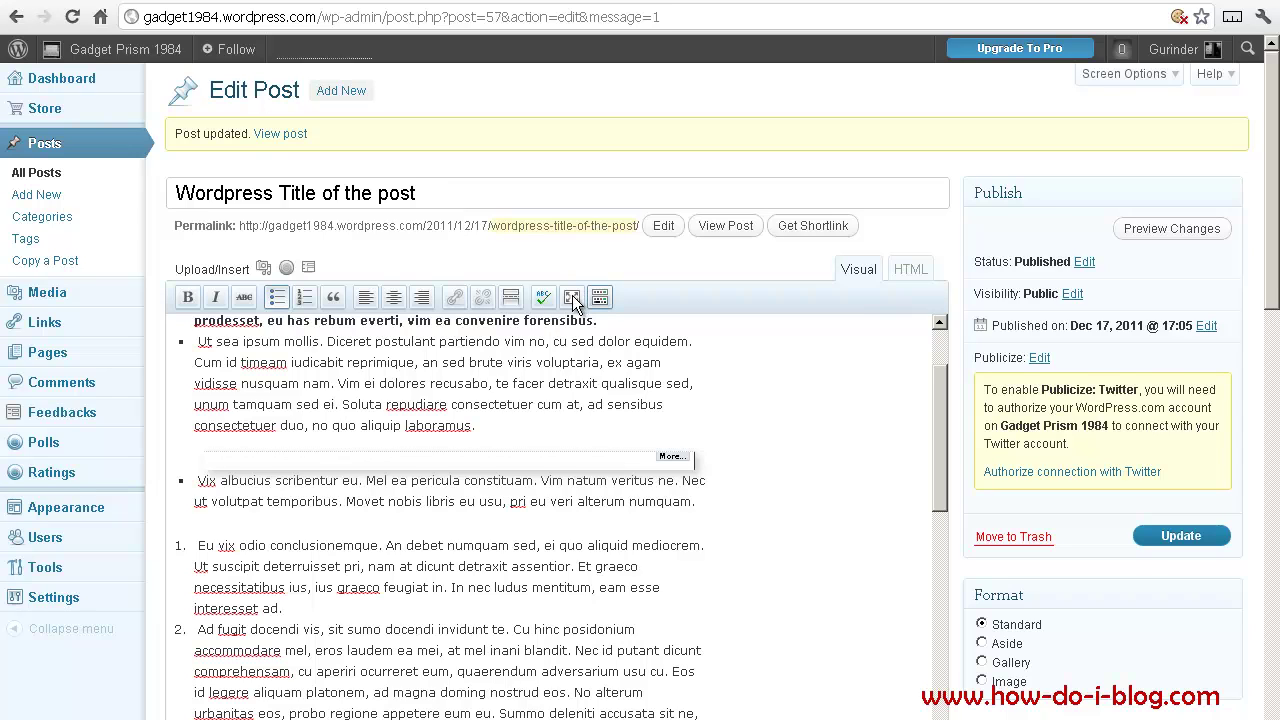
{"action": "key", "text": "alt+shift+z"}
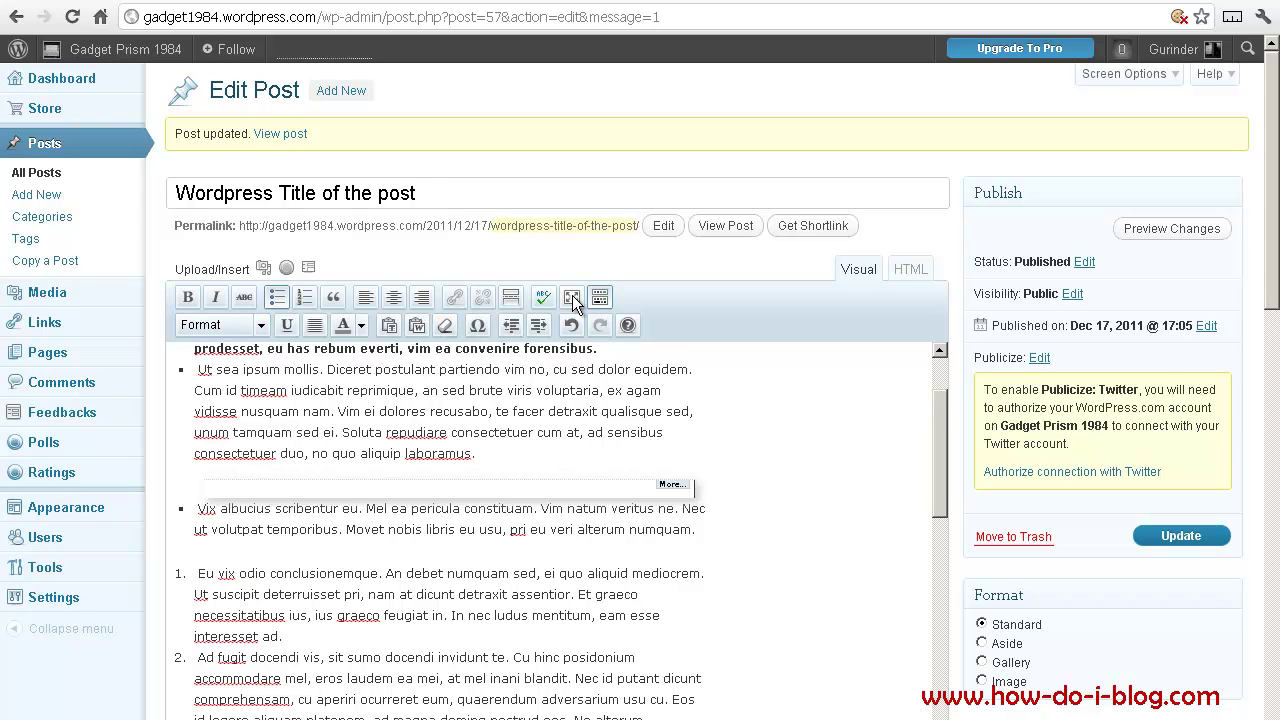
- Format the whole paragraph beginning "Mel sale errem efficiendi" as Heading 3
{"action": "key", "text": "Page_Down"}
{"action": "key", "text": "Page_Down"}
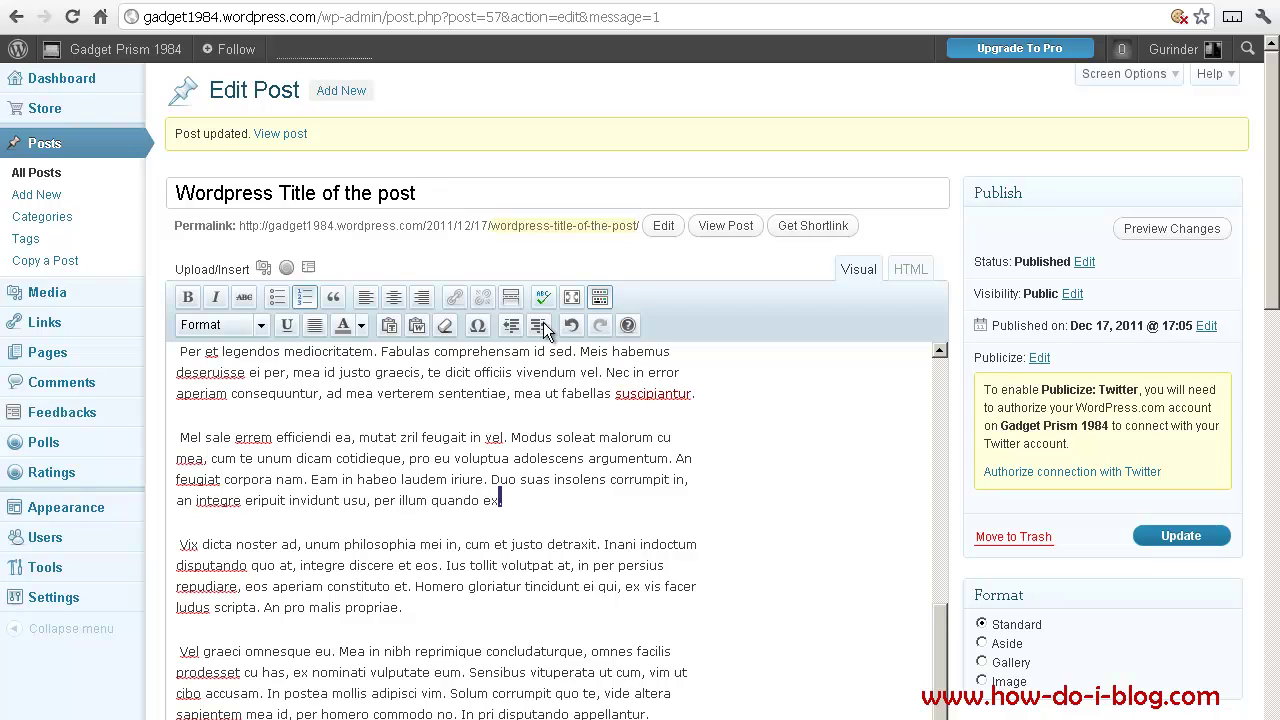
{"action": "left_click", "coordinate": [598, 301]}
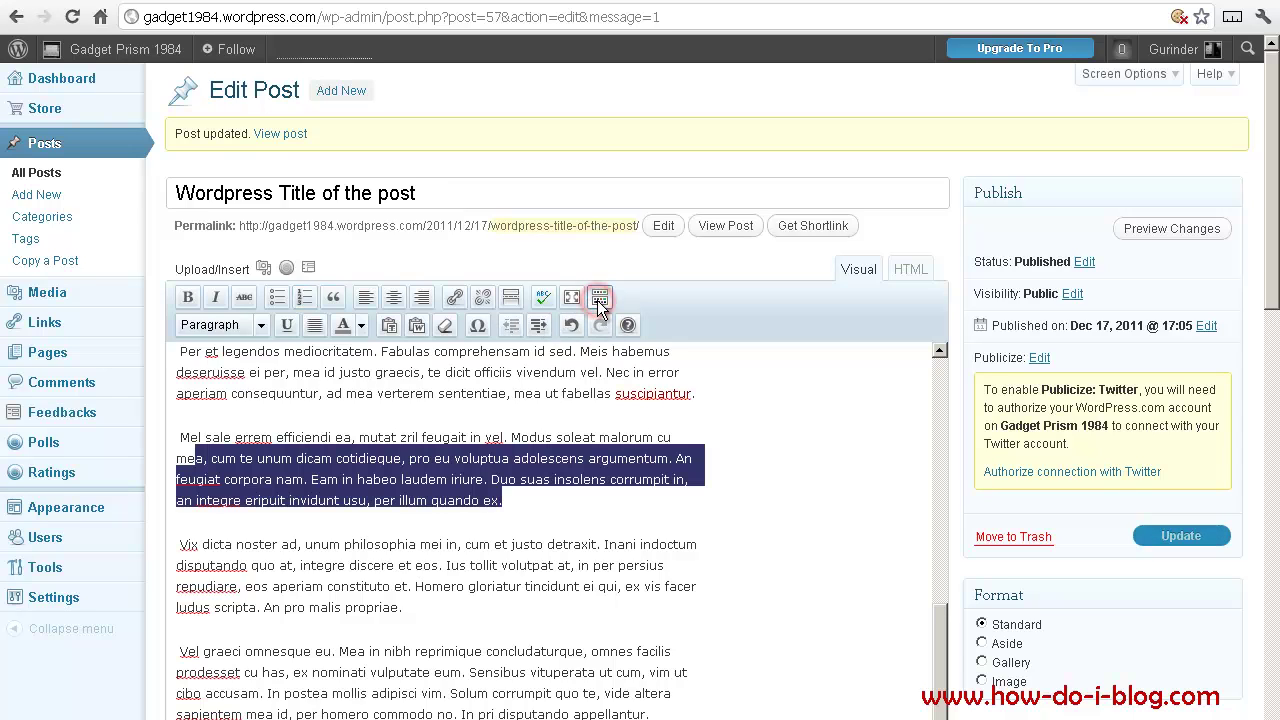
{"action": "left_click_drag", "start_coordinate": [195, 459], "coordinate": [180, 438]}
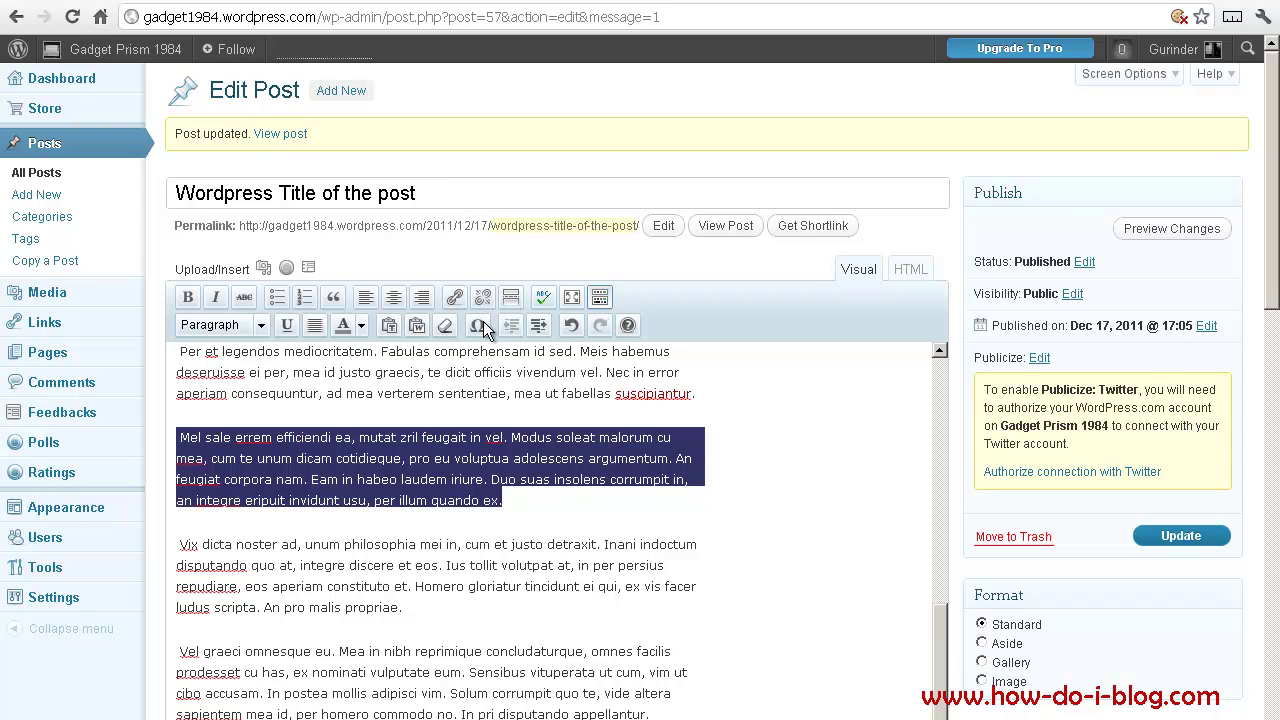
{"action": "left_click", "coordinate": [383, 568]}
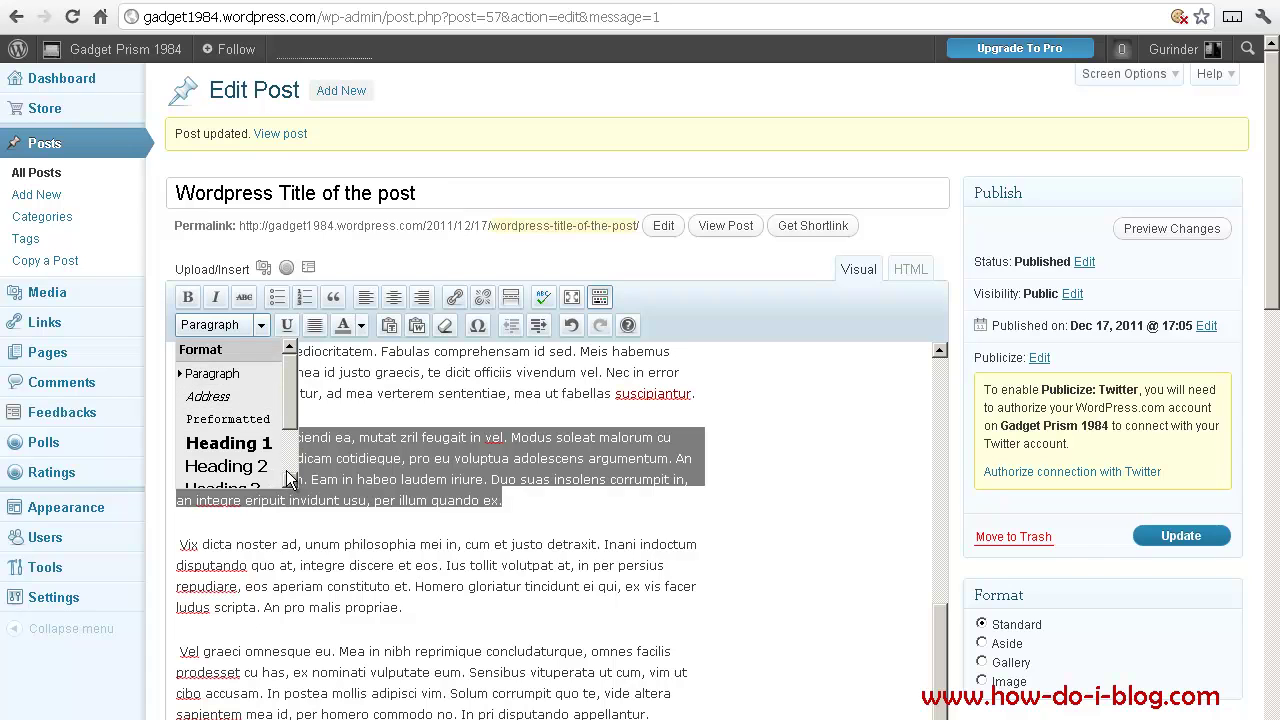
{"action": "left_click", "coordinate": [289, 479]}
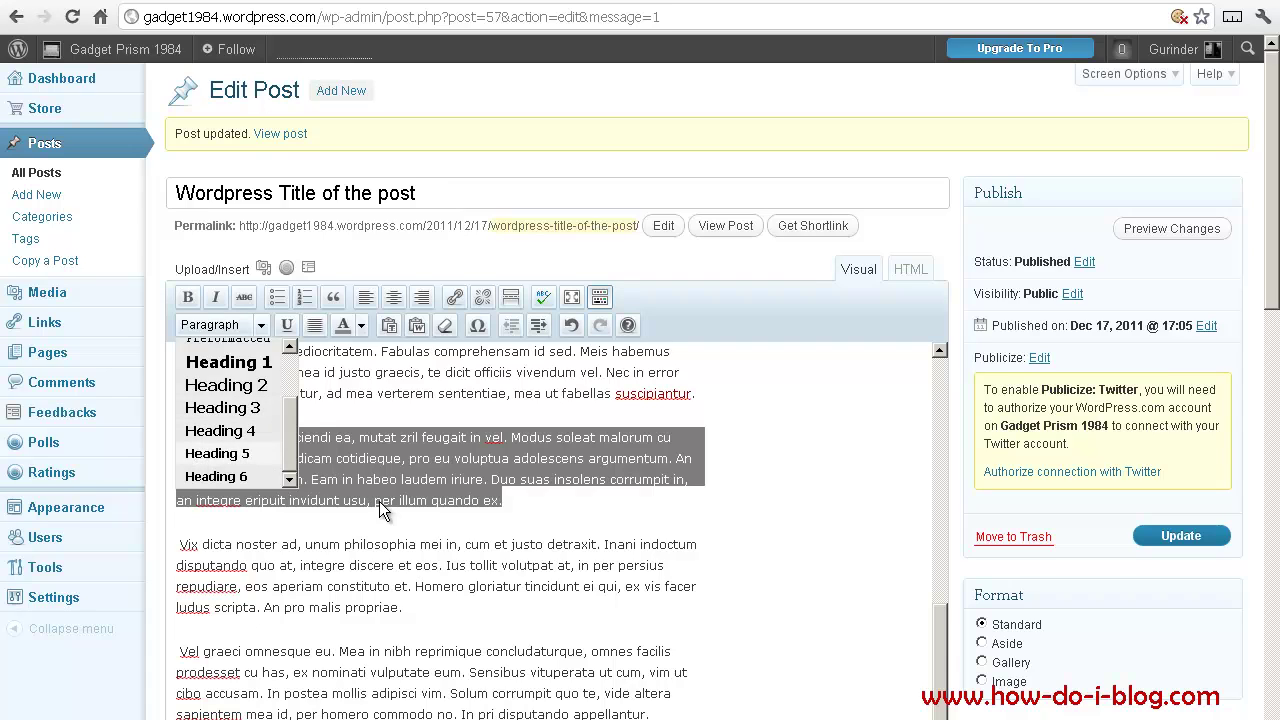
{"action": "left_click", "coordinate": [265, 327]}
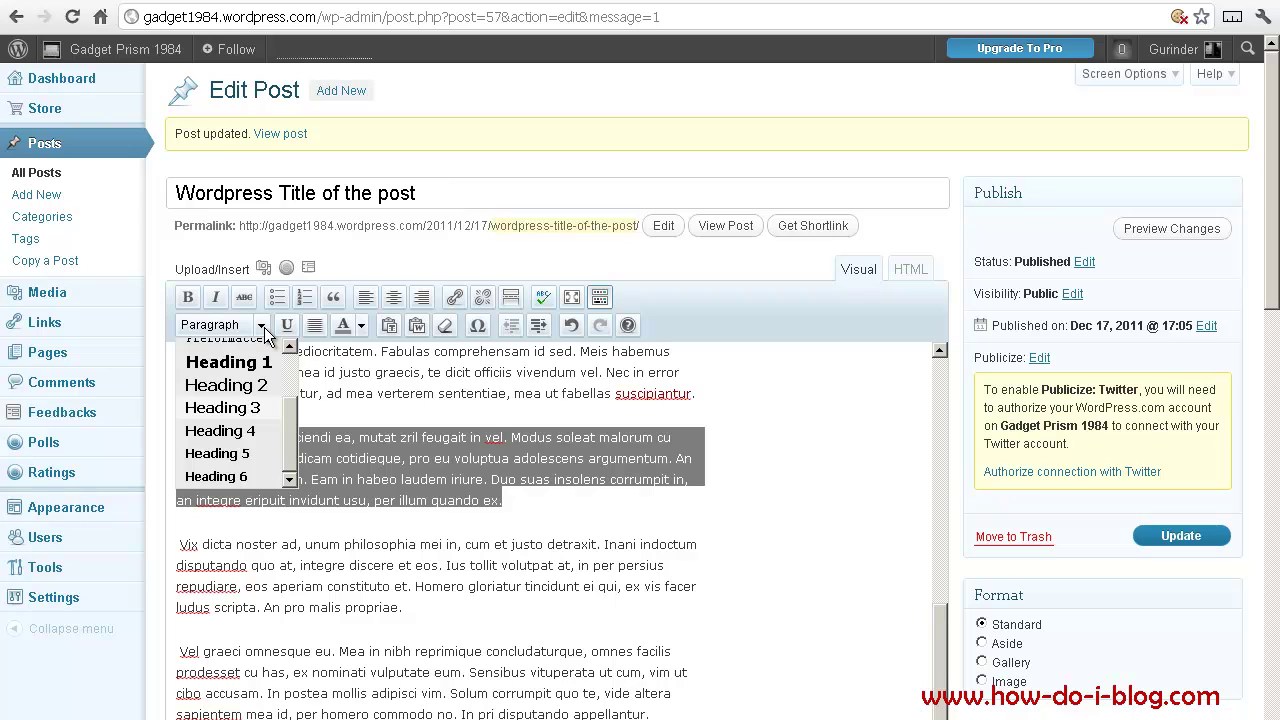
{"action": "left_click", "coordinate": [238, 403]}
{"action": "left_click", "coordinate": [292, 398]}
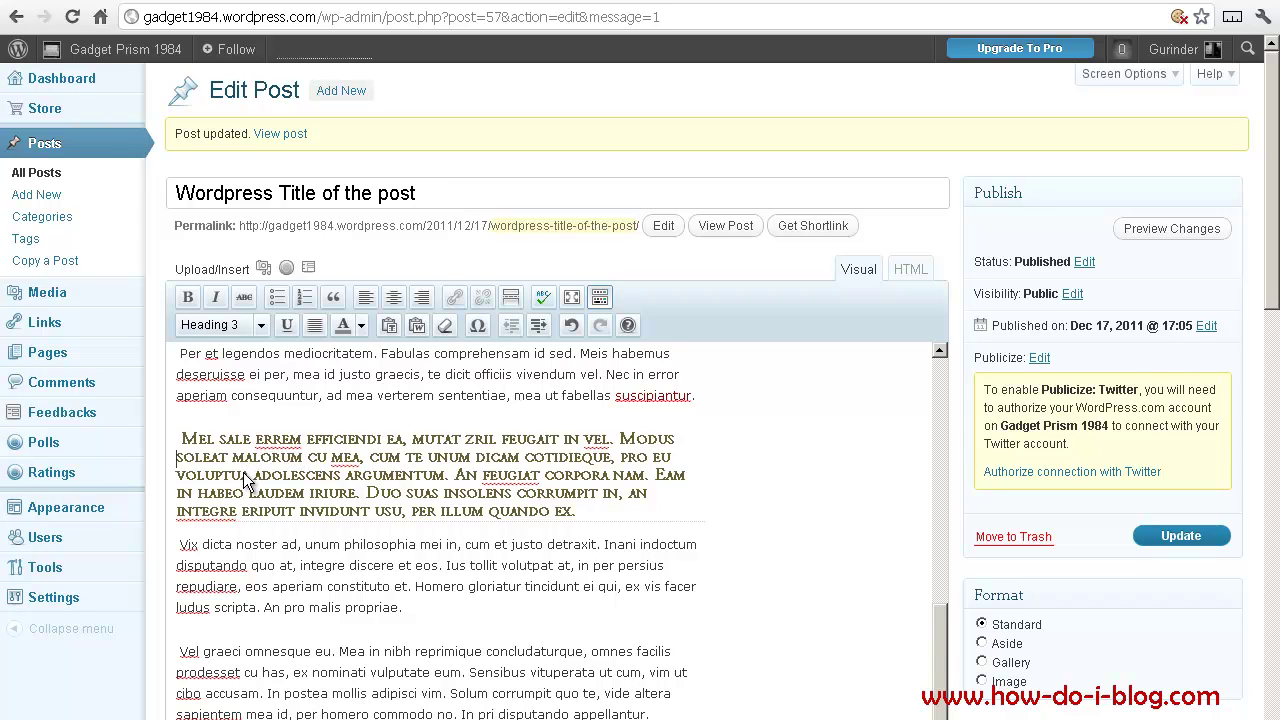
- Examine the h3 markup of the "Mel sale errem" paragraph in the post's HTML source, and return to the visual view
{"action": "left_click_drag", "start_coordinate": [247, 405], "coordinate": [350, 449]}
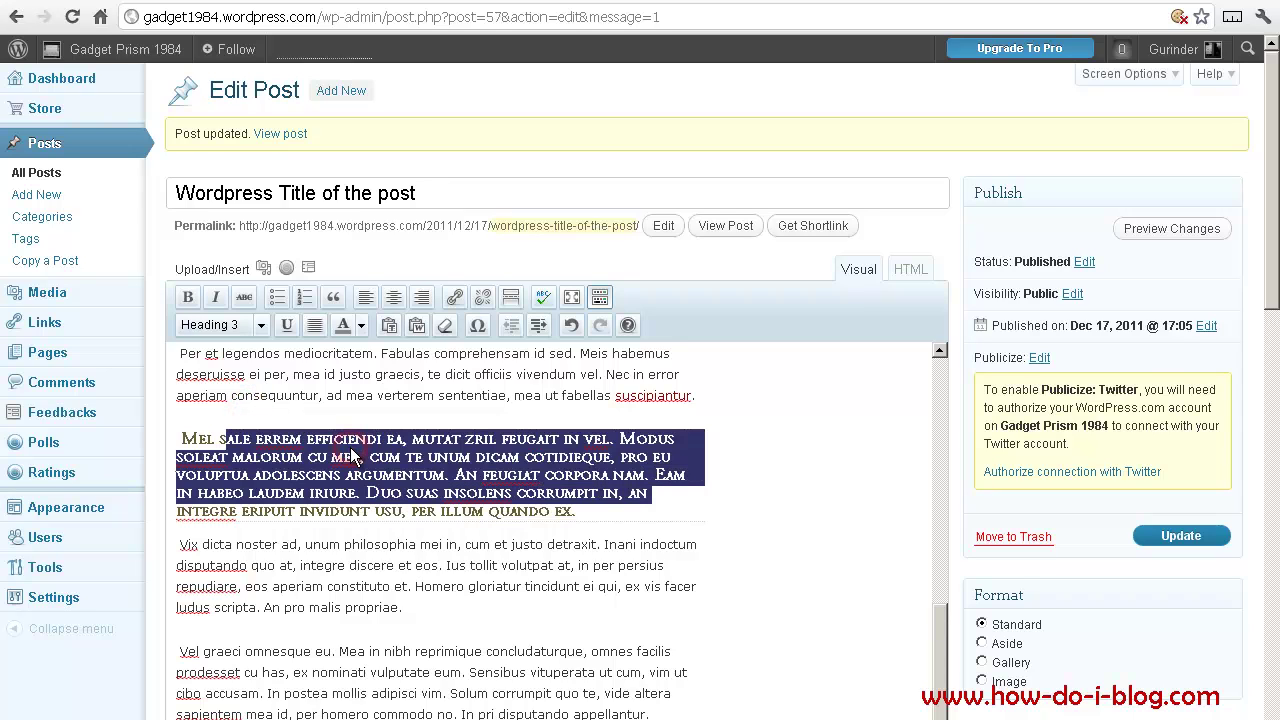
{"action": "left_click", "coordinate": [351, 449]}
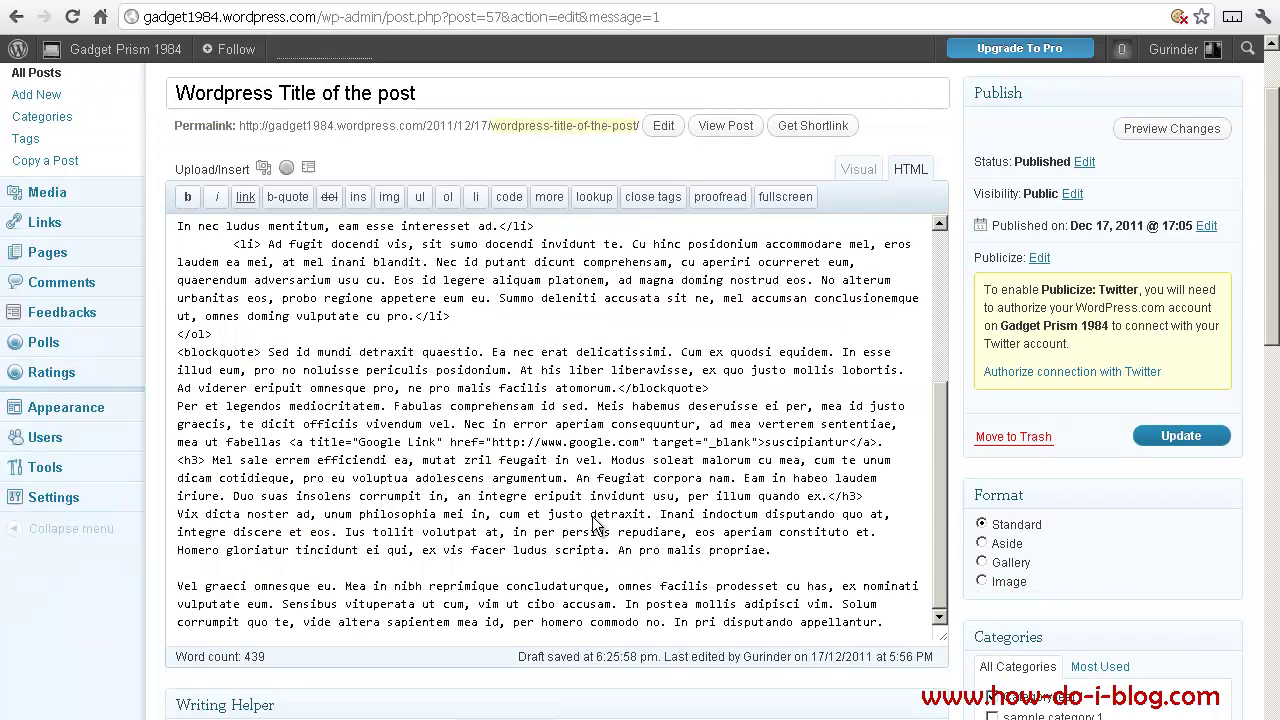
{"action": "left_click", "coordinate": [576, 515]}
{"action": "left_click", "coordinate": [195, 438]}
{"action": "mouse_move", "coordinate": [178, 460]}
{"action": "left_mouse_down"}
{"action": "mouse_move", "coordinate": [387, 460]}
{"action": "mouse_move", "coordinate": [604, 496]}
{"action": "mouse_move", "coordinate": [864, 496]}
{"action": "left_mouse_up"}
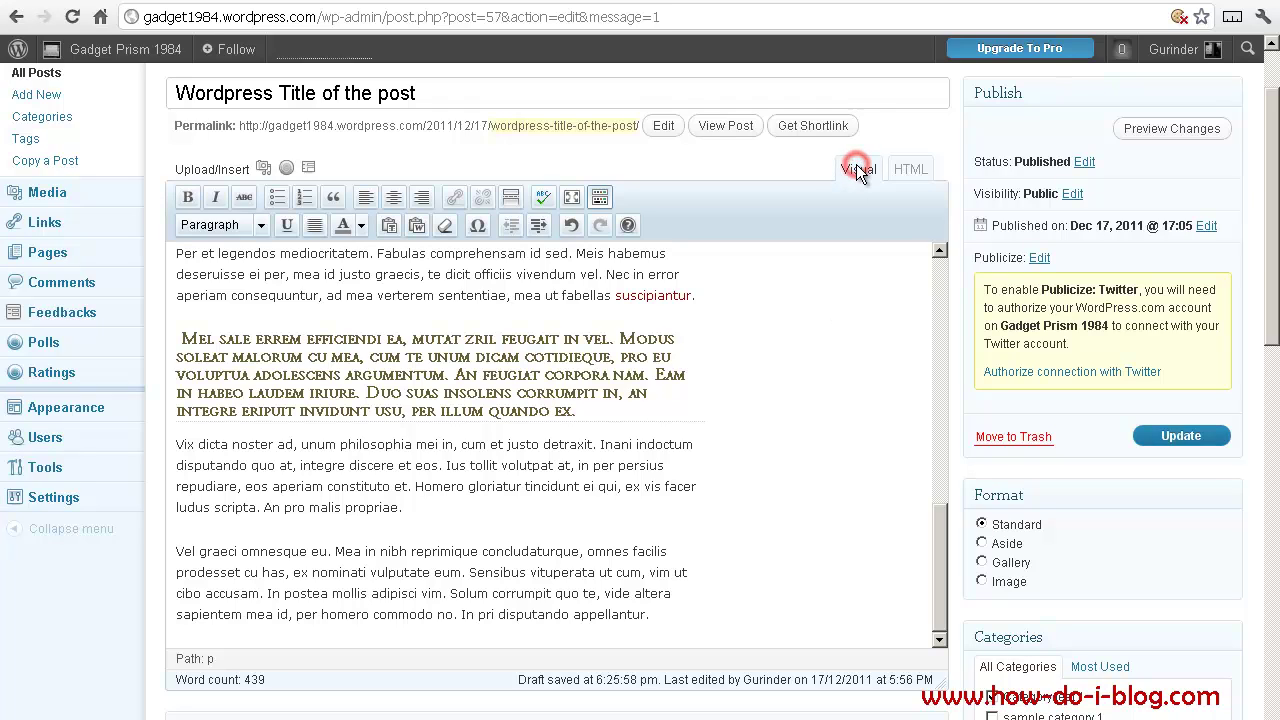
- Underline "mea id justo graecis," in the paragraph beginning "Per et legendos mediocritatem"
{"action": "left_click_drag", "start_coordinate": [293, 275], "coordinate": [424, 275]}
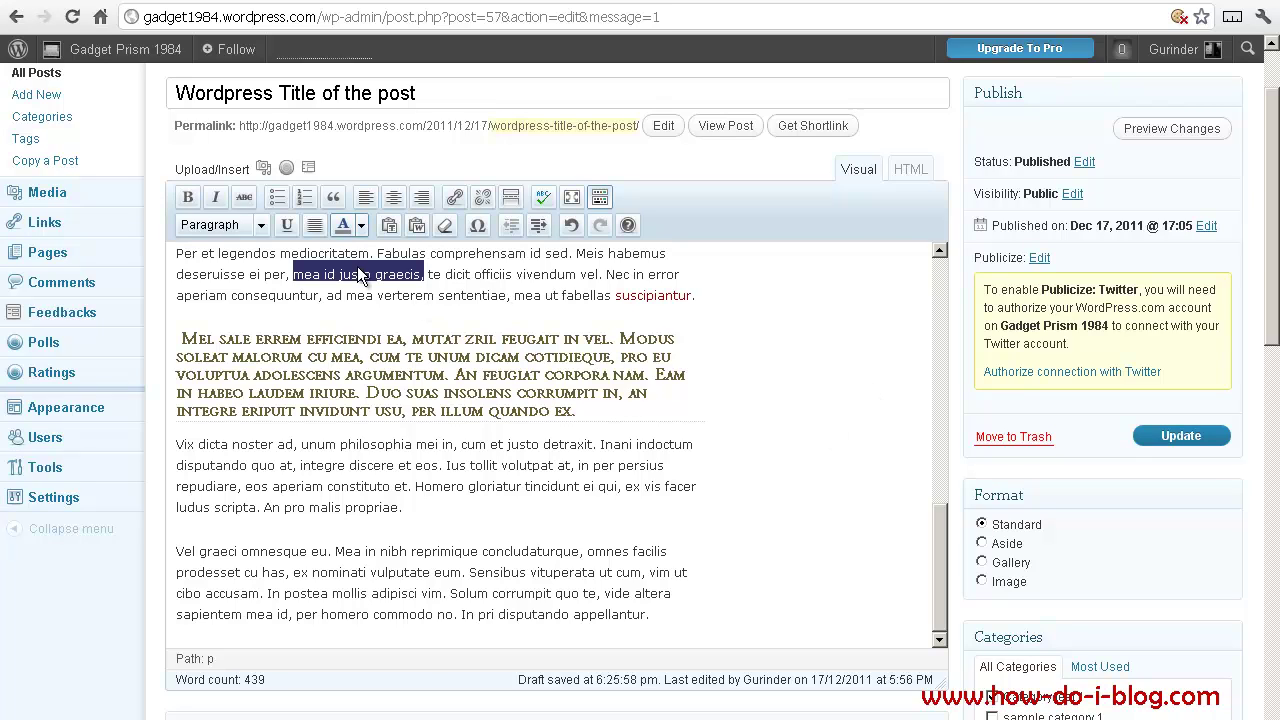
{"action": "left_click", "coordinate": [284, 227]}
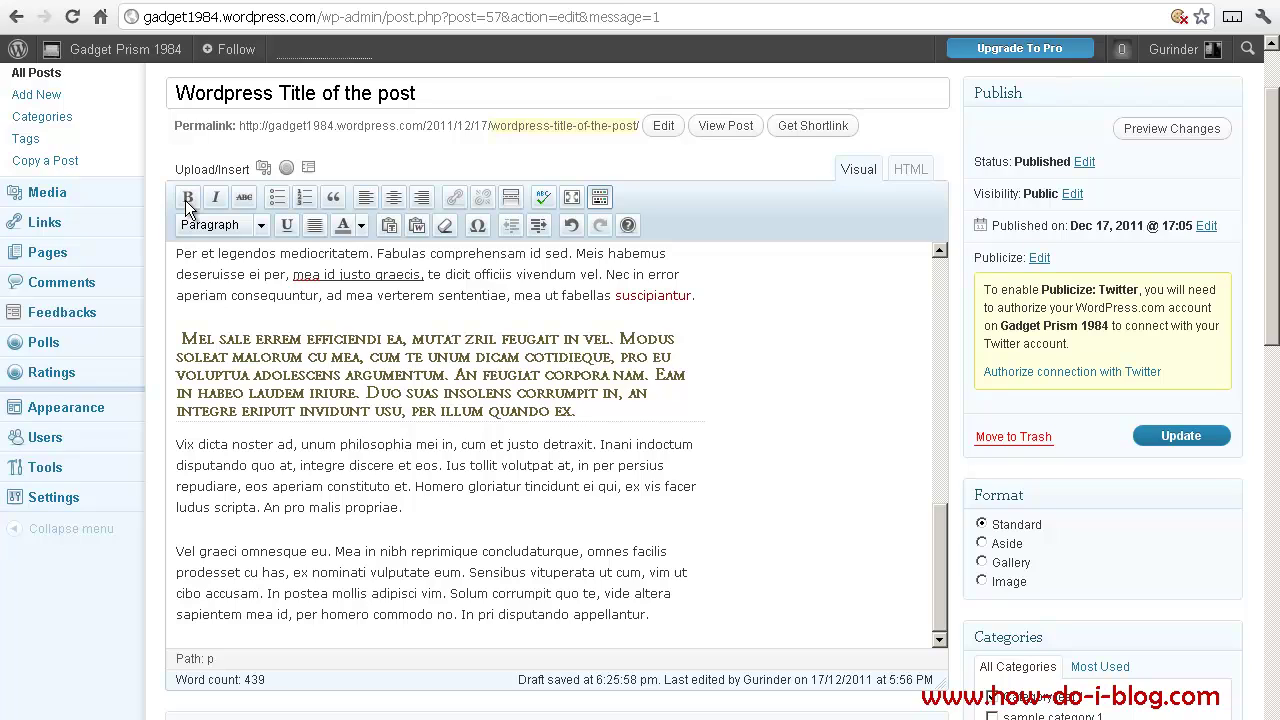
{"action": "left_click", "coordinate": [292, 275]}
{"action": "left_click", "coordinate": [286, 226]}
{"action": "left_click", "coordinate": [507, 279]}
- Justify the last two paragraphs, beginning "Vix dicta noster ad" and "Vel graeci omnesque eu"
{"action": "left_click_drag", "start_coordinate": [649, 615], "coordinate": [280, 508]}
{"action": "left_click_drag", "start_coordinate": [690, 452], "coordinate": [707, 424]}
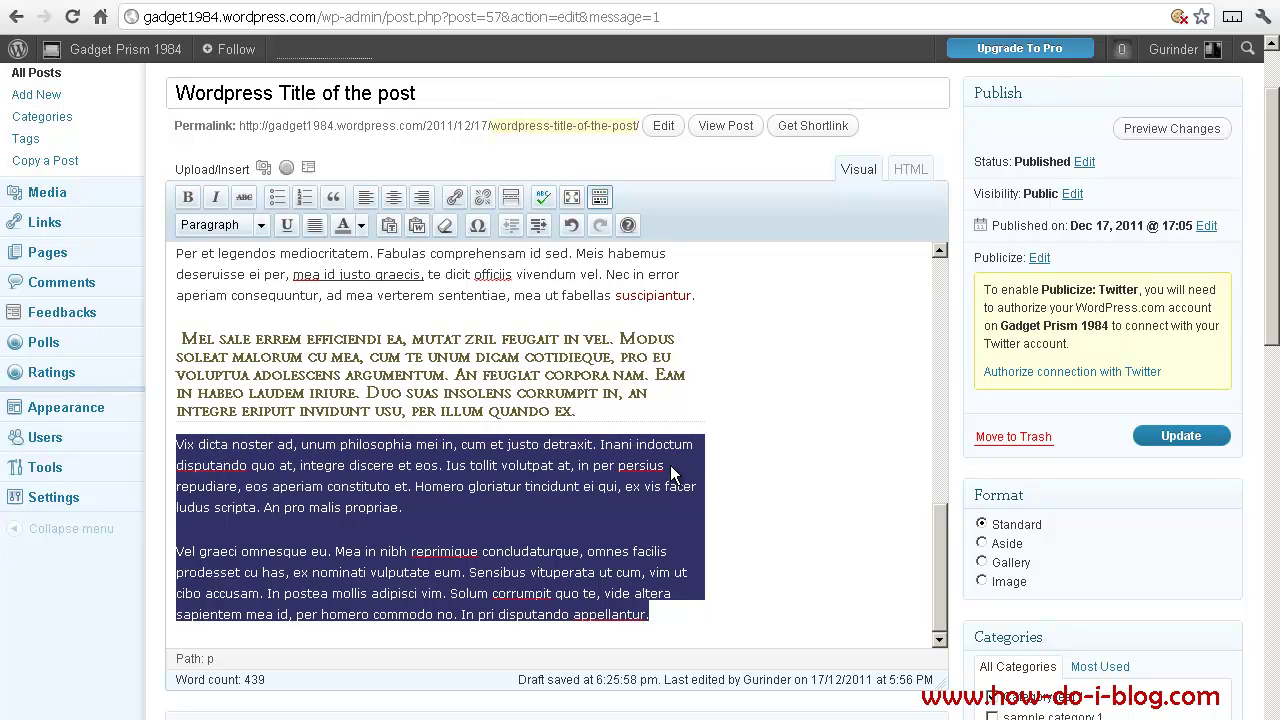
{"action": "left_click_drag", "start_coordinate": [670, 465], "coordinate": [667, 469]}
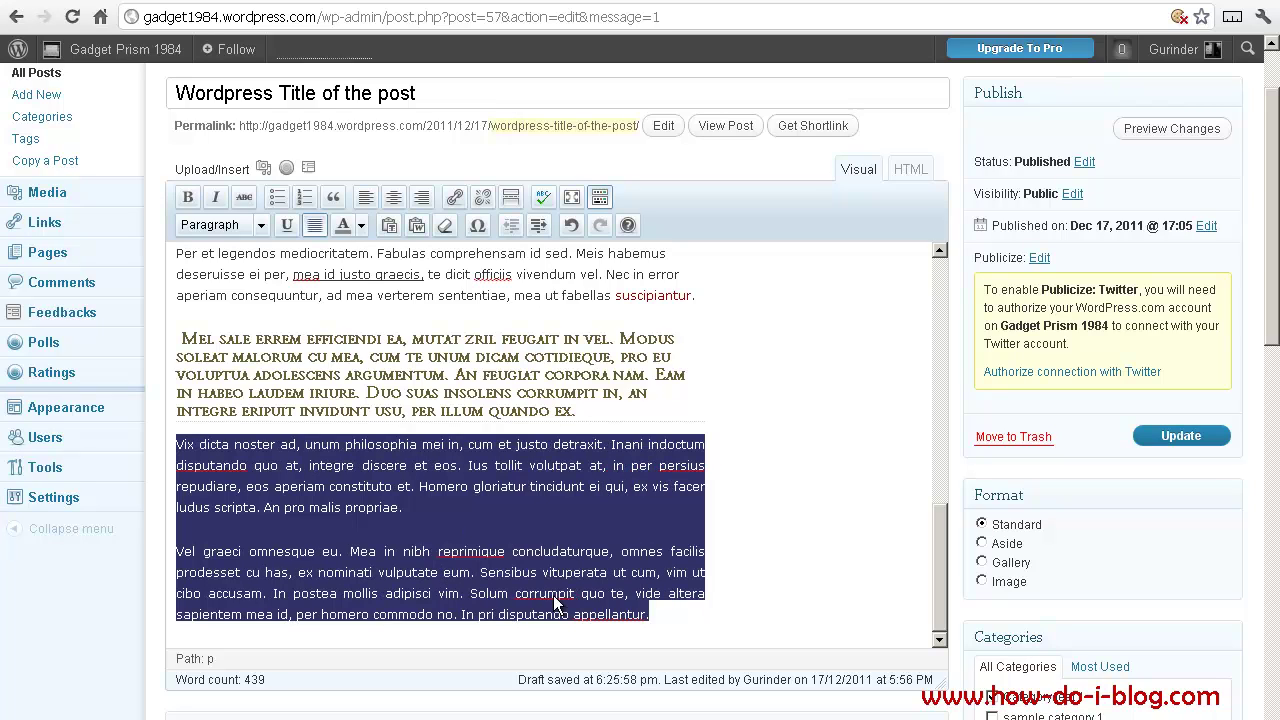
{"action": "left_click", "coordinate": [660, 614]}
{"action": "left_click", "coordinate": [452, 347]}
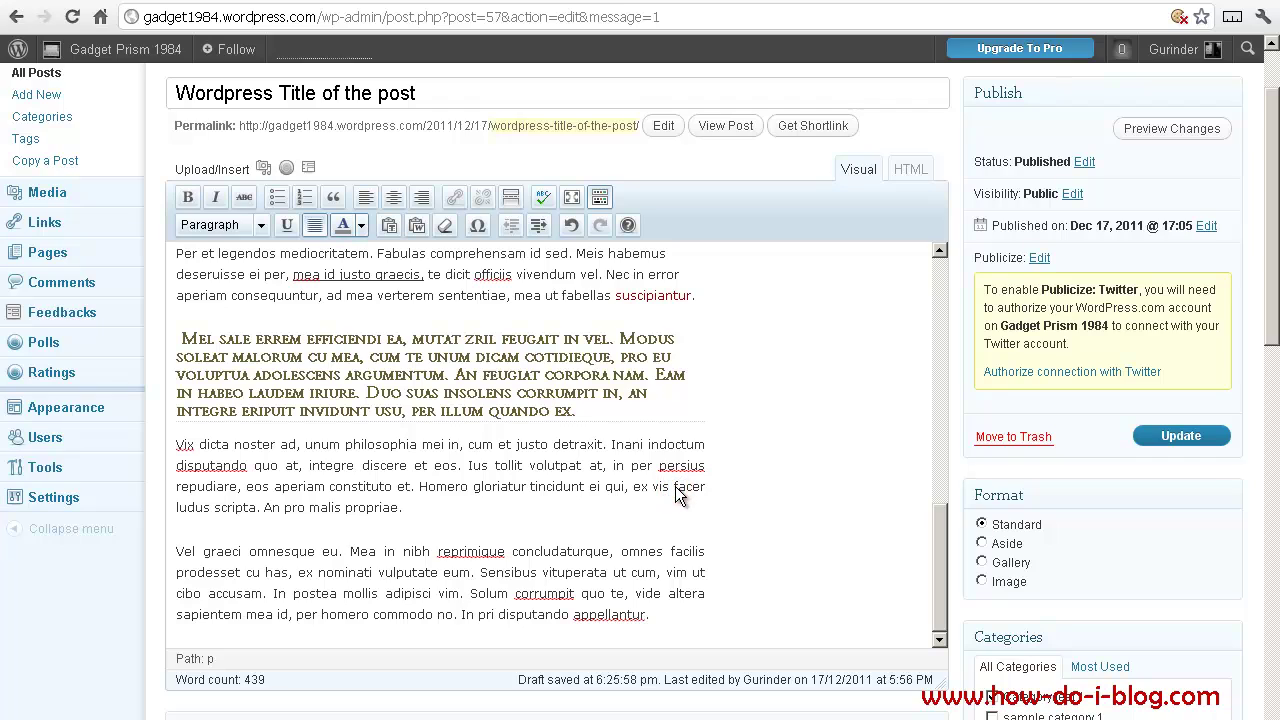
- Color the word "Homero" red in the paragraph beginning "Vix dicta noster ad"
{"action": "left_click", "coordinate": [356, 229]}
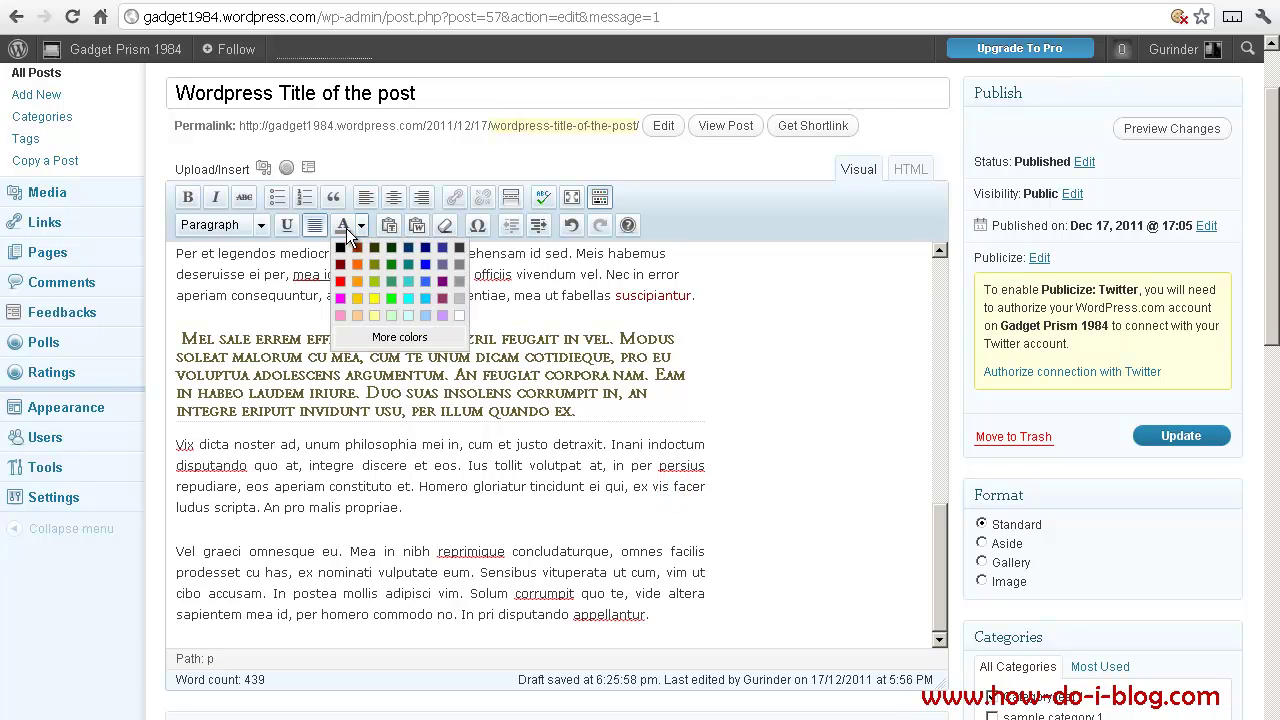
{"action": "left_click", "coordinate": [341, 247]}
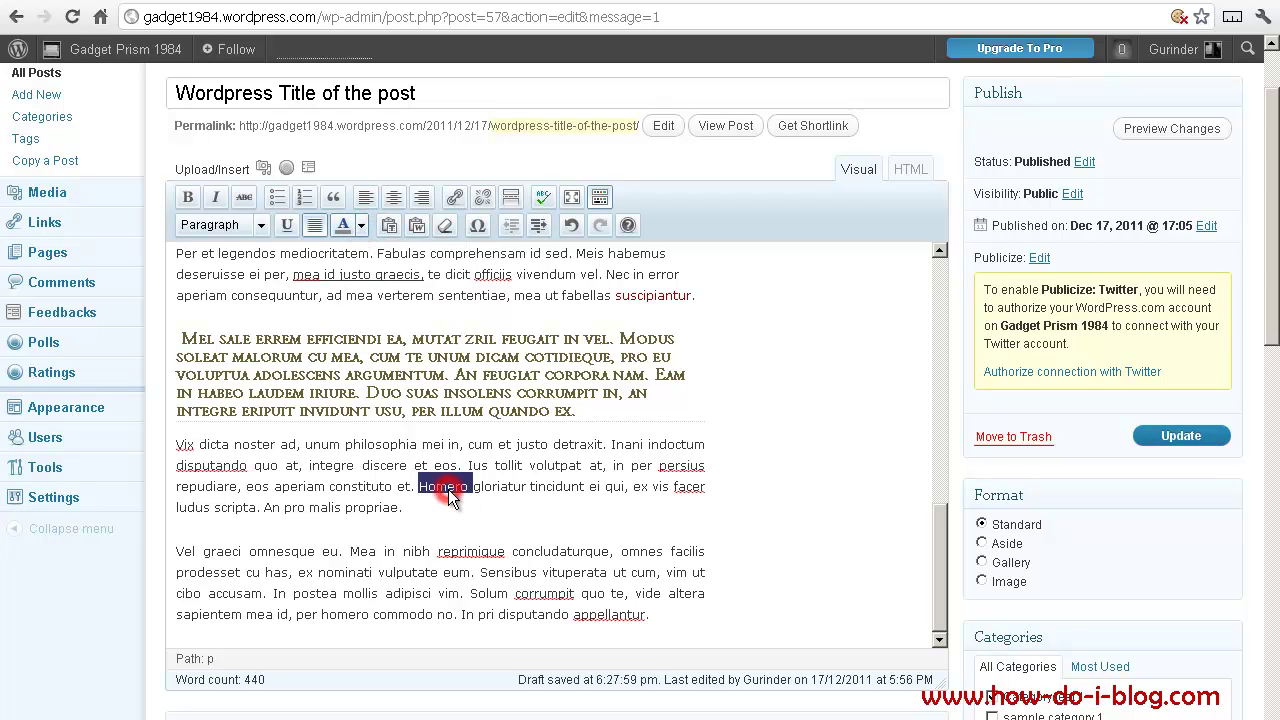
{"action": "left_click", "coordinate": [361, 226]}
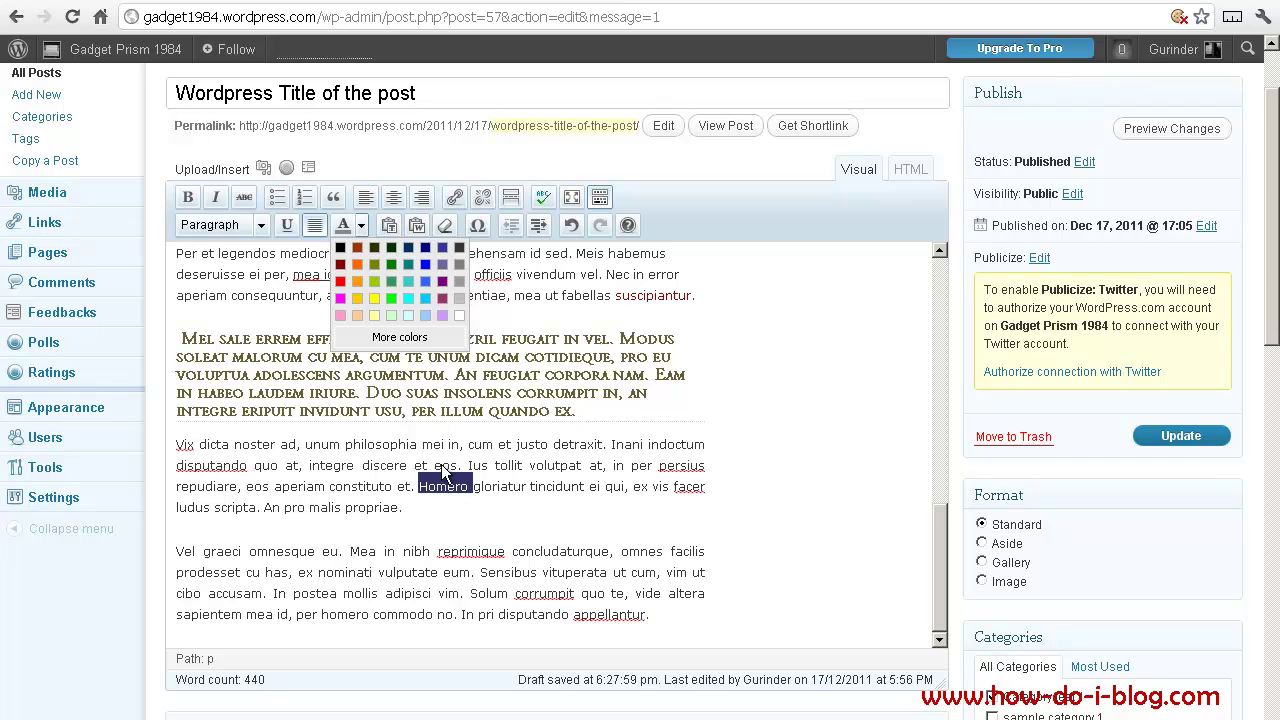
{"action": "left_click", "coordinate": [356, 248]}
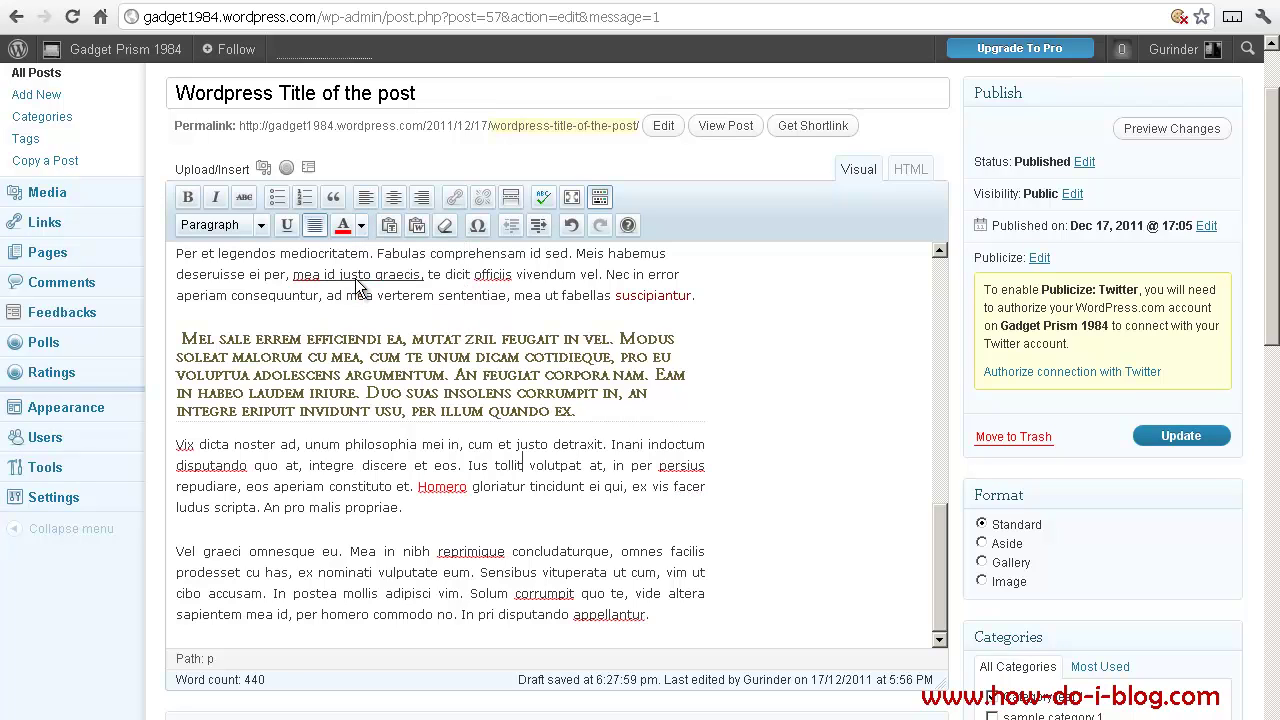
{"action": "left_click", "coordinate": [338, 284]}
{"action": "left_click", "coordinate": [523, 466]}
{"action": "left_click", "coordinate": [533, 470]}
- Insert a copyright sign right after "An pro malis propriae." at the end of the "Vix dicta noster ad" paragraph
{"action": "left_click", "coordinate": [410, 504]}
{"action": "left_click", "coordinate": [480, 228]}
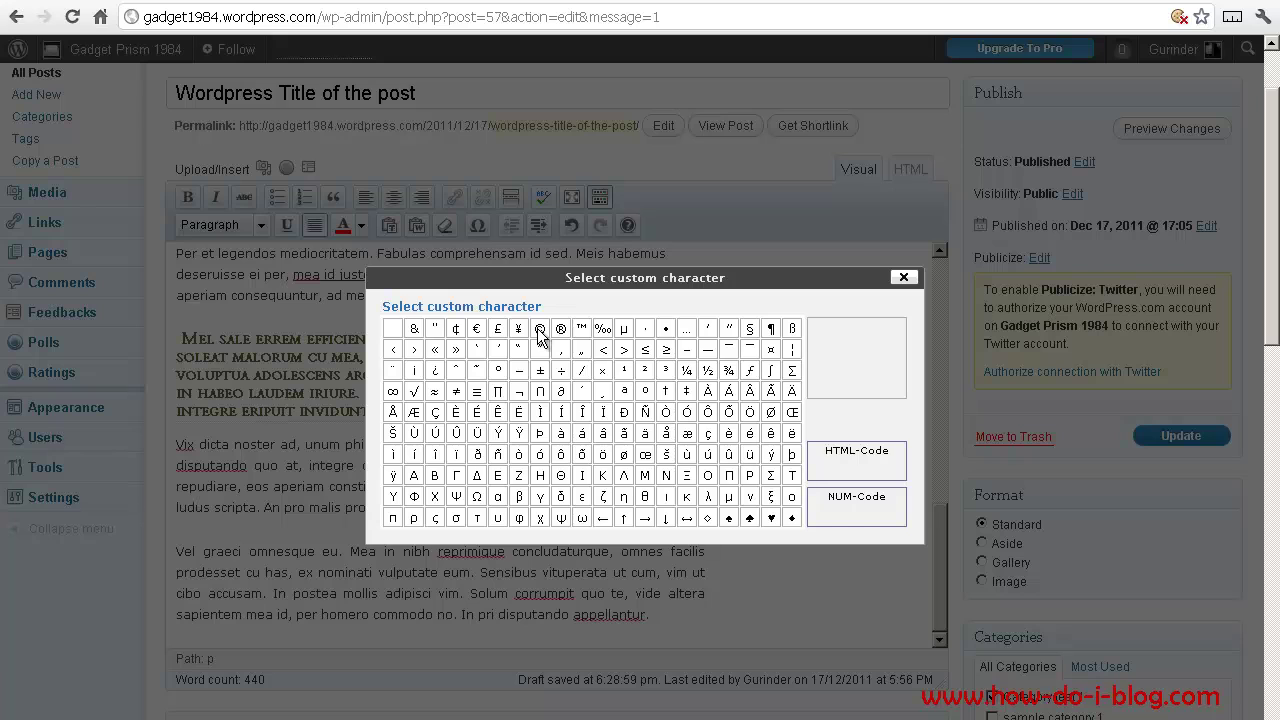
{"action": "left_click", "coordinate": [538, 329]}
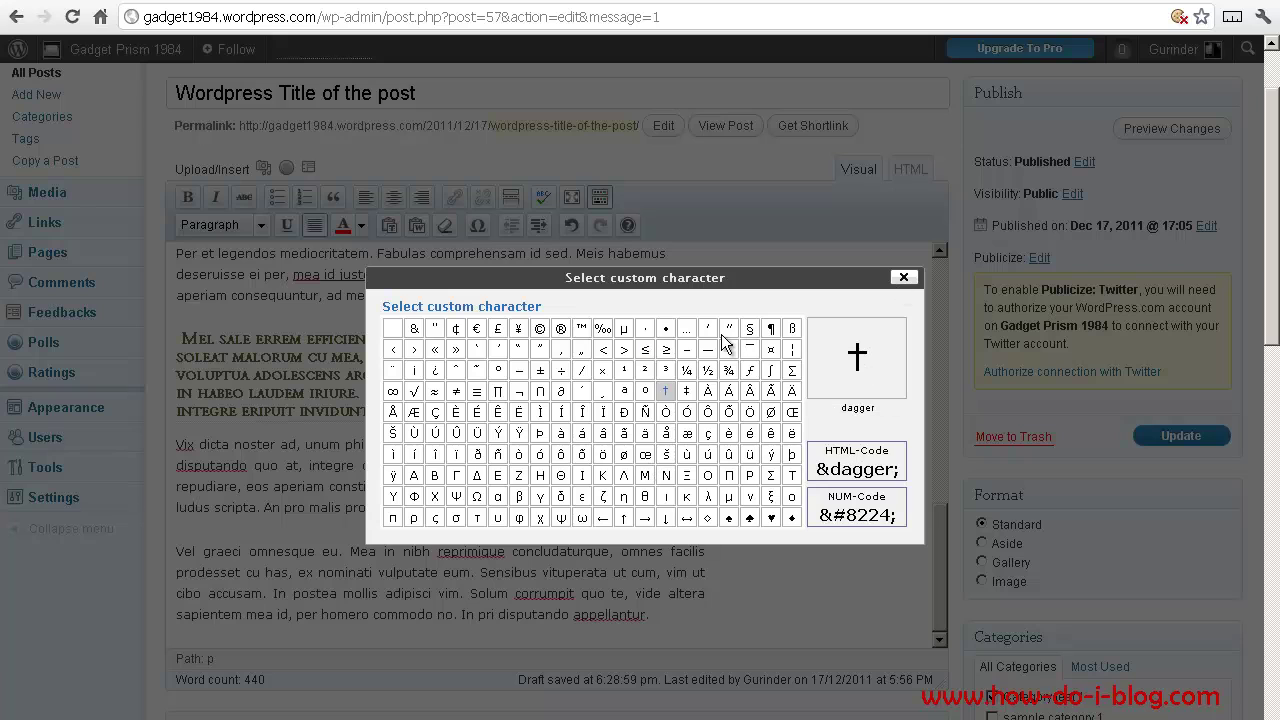
{"action": "left_click", "coordinate": [415, 515]}
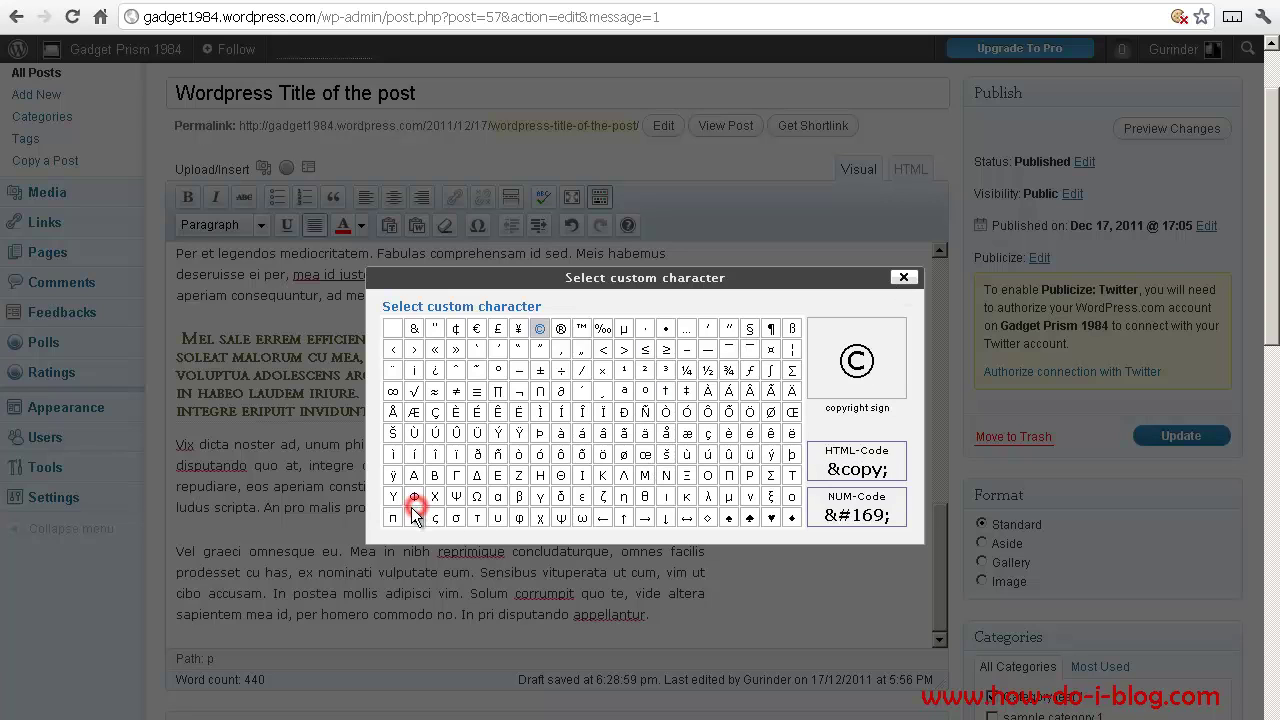
{"action": "left_click", "coordinate": [459, 515]}
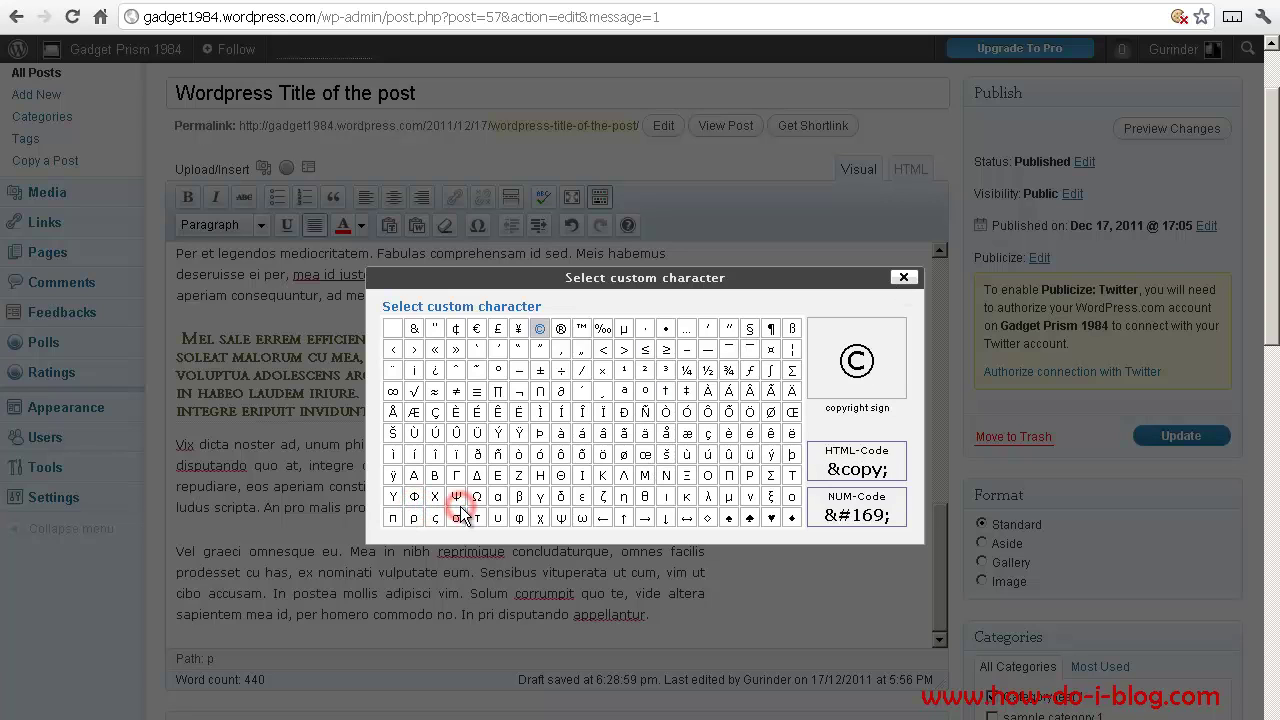
{"action": "left_click", "coordinate": [381, 477]}
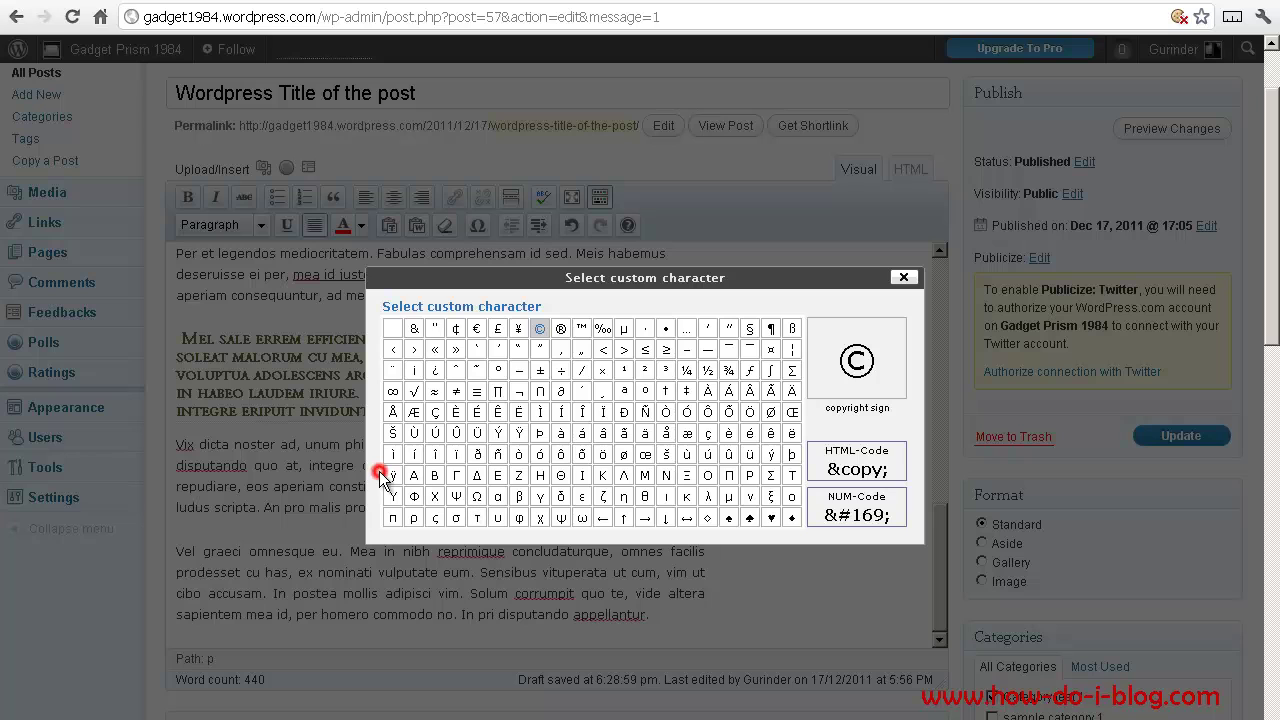
{"action": "left_click", "coordinate": [422, 513]}
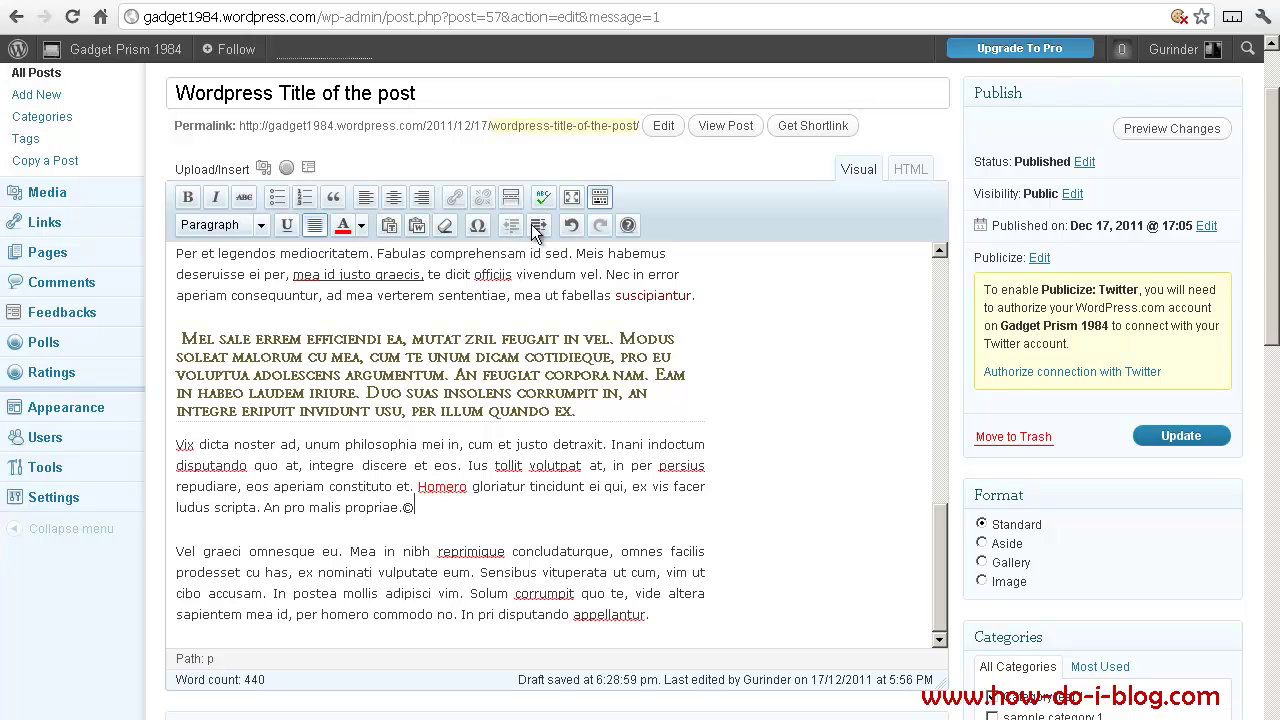
- Indent the whole paragraph beginning "Vix dicta noster ad" by one level
{"action": "key", "text": "shift+Left"}
{"action": "key", "text": "Right"}
{"action": "key", "text": "shift+Left"}
{"action": "key", "text": "shift+Left"}
{"action": "key", "text": "shift+Left"}
{"action": "key", "text": "shift+Left"}
{"action": "key", "text": "shift+Left"}
{"action": "key", "text": "shift+Left"}
{"action": "key", "text": "shift+Left"}
{"action": "key", "text": "shift+Left"}
{"action": "key", "text": "shift+Left"}
{"action": "key", "text": "shift+Left"}
{"action": "key", "text": "shift+Left"}
{"action": "key", "text": "shift+Left"}
{"action": "key", "text": "shift+Left"}
{"action": "key", "text": "shift+Left"}
{"action": "key", "text": "shift+Left"}
{"action": "key", "text": "shift+Up"}
{"action": "key", "text": "shift+Up"}
{"action": "key", "text": "shift+Up"}
{"action": "key", "text": "shift+Home"}
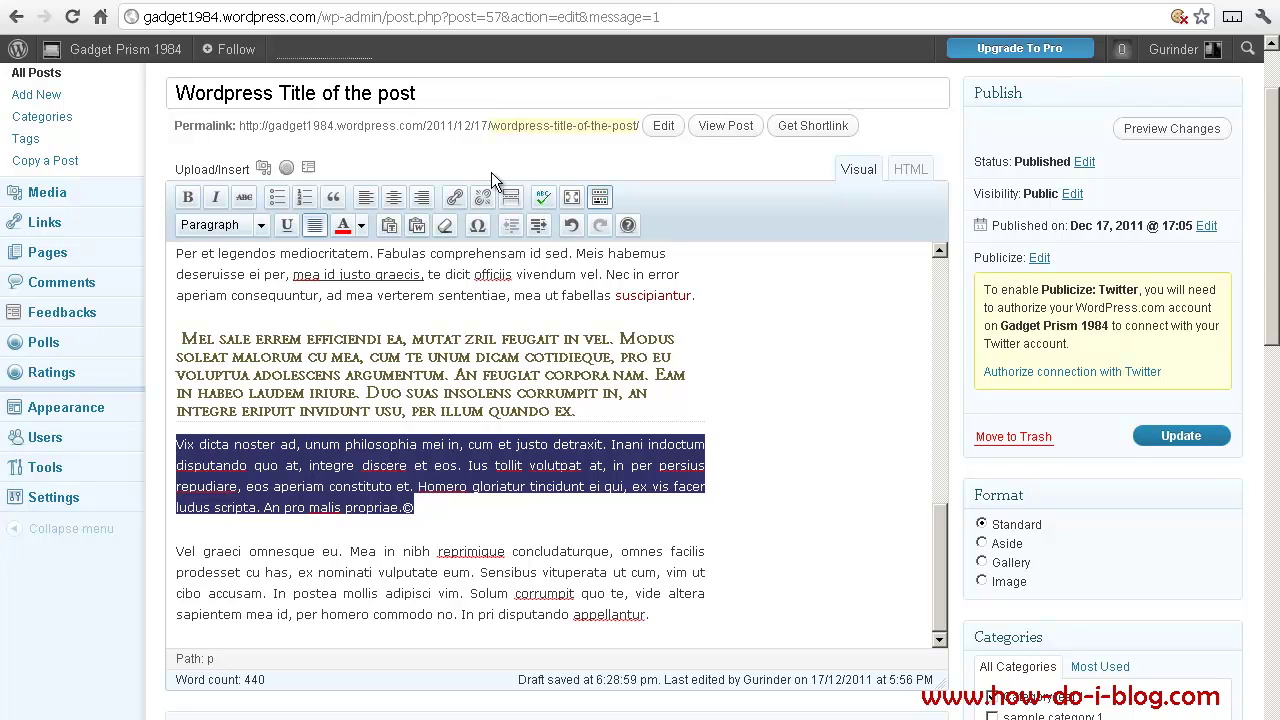
{"action": "left_click", "coordinate": [521, 514]}
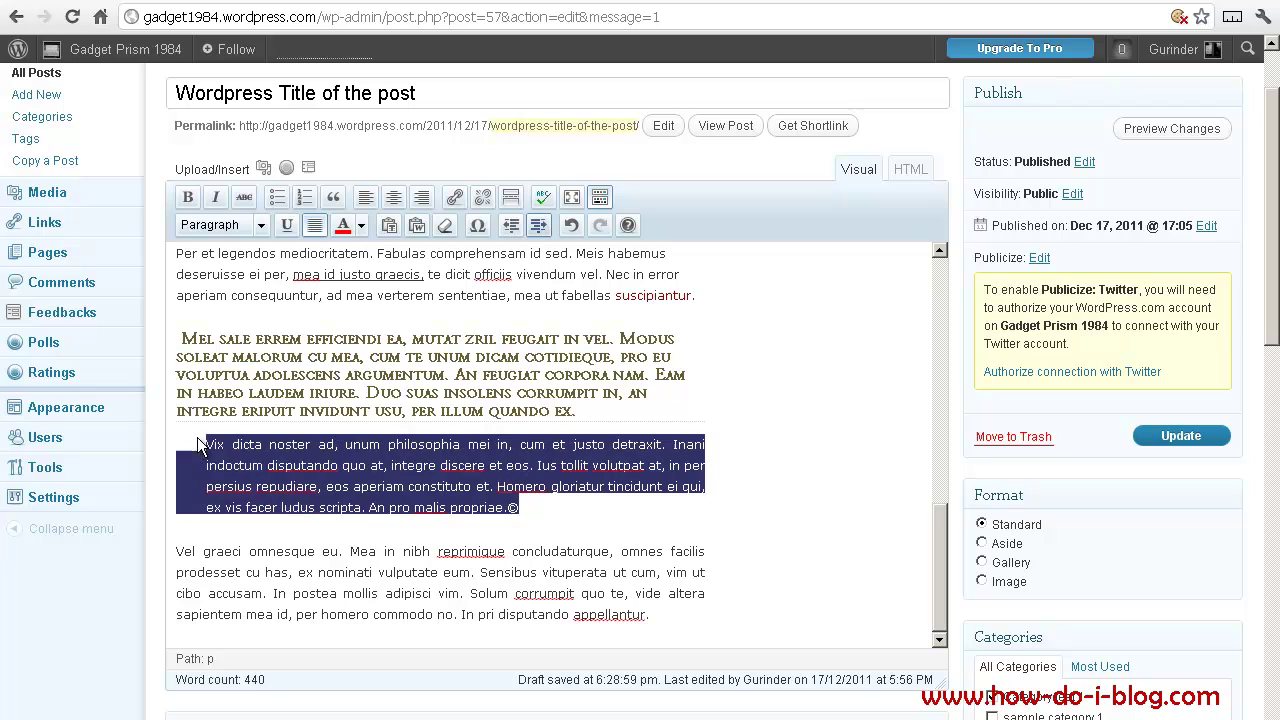
- Remove the indent from the paragraph beginning "Vix dicta noster ad"
{"action": "left_click", "coordinate": [508, 228]}
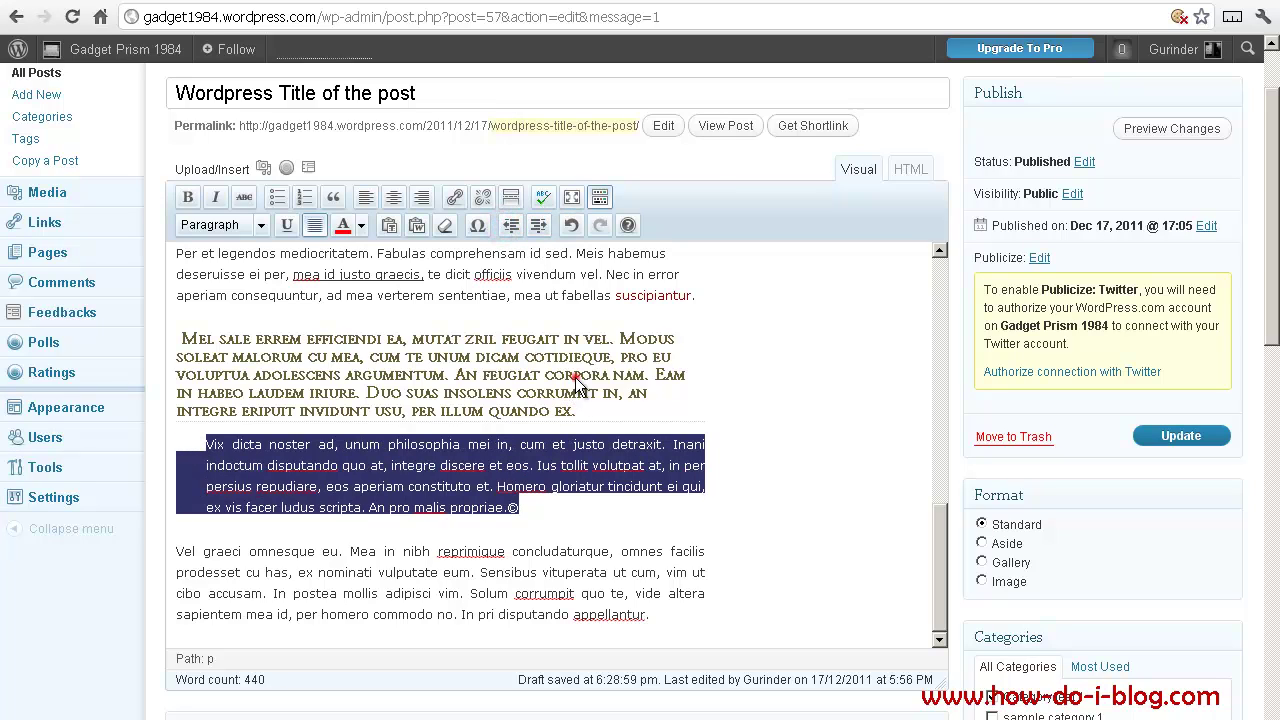
{"action": "left_click", "coordinate": [572, 226]}
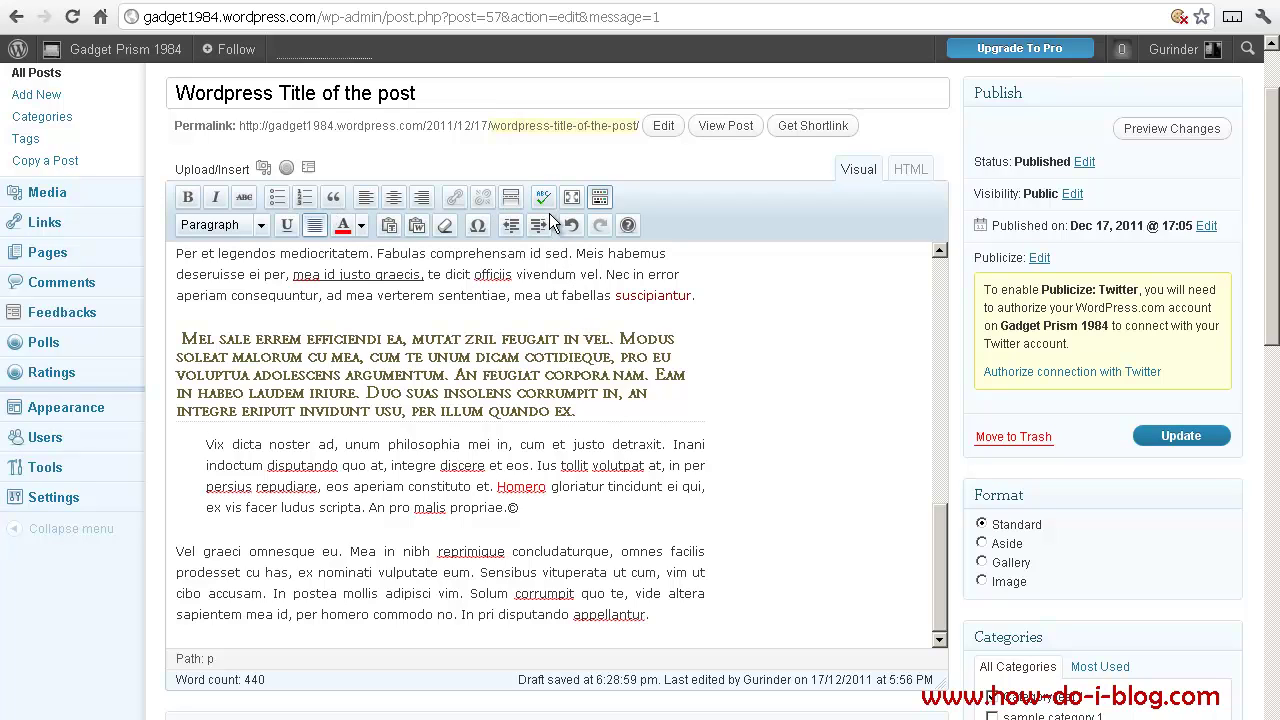
{"action": "triple_click", "coordinate": [514, 508]}
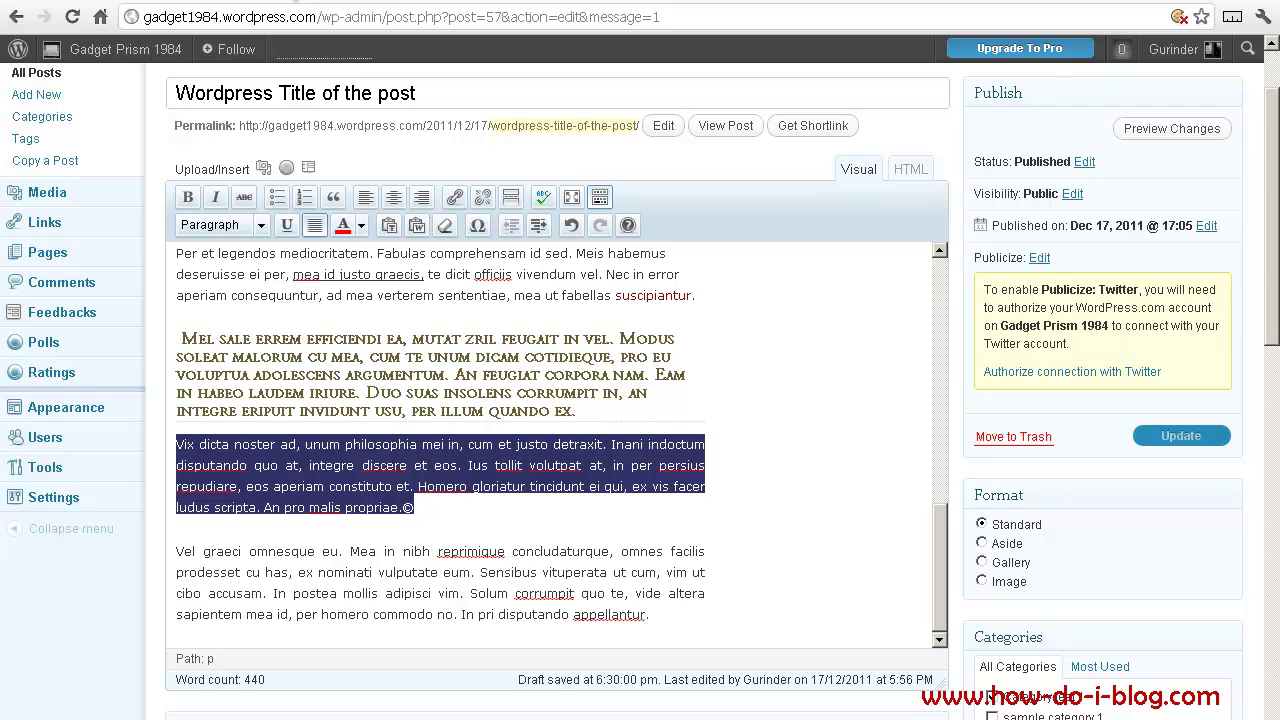
{"action": "left_click", "coordinate": [573, 375]}
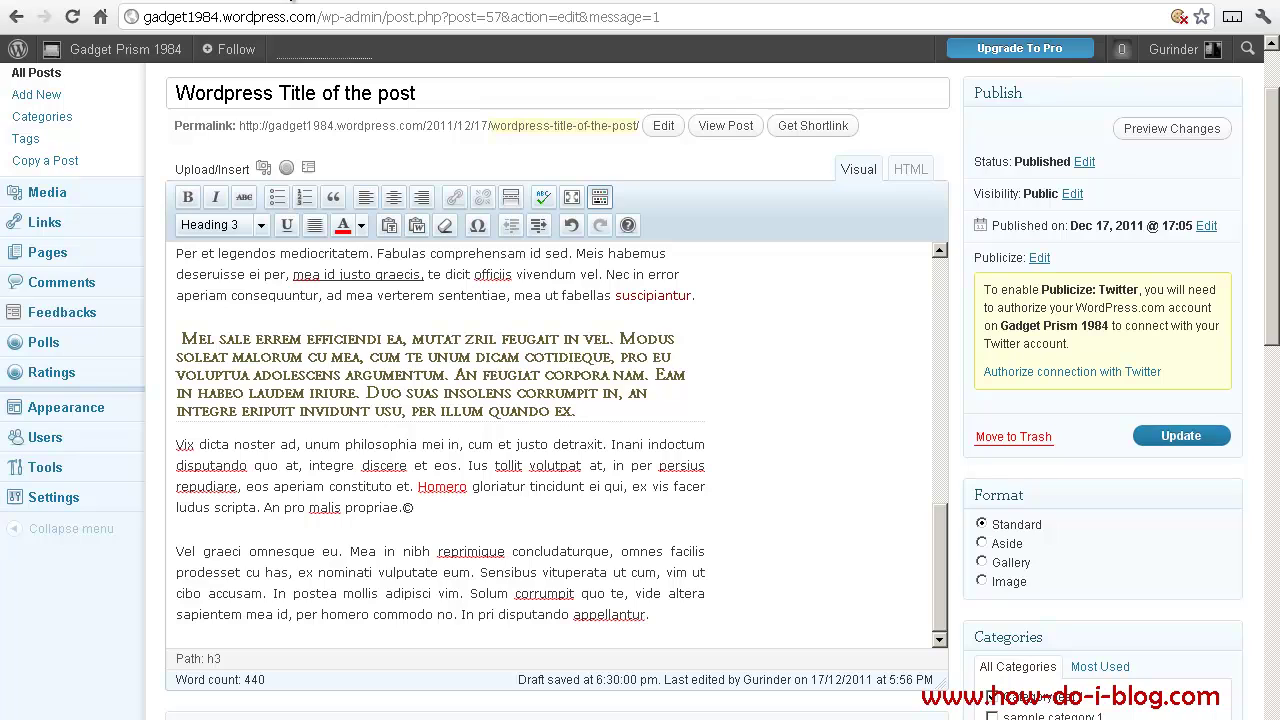
- Reload the published post and examine how its lists, blockquote, heading, link, colored word and justified paragraphs are displayed
{"action": "left_click", "coordinate": [676, 412]}
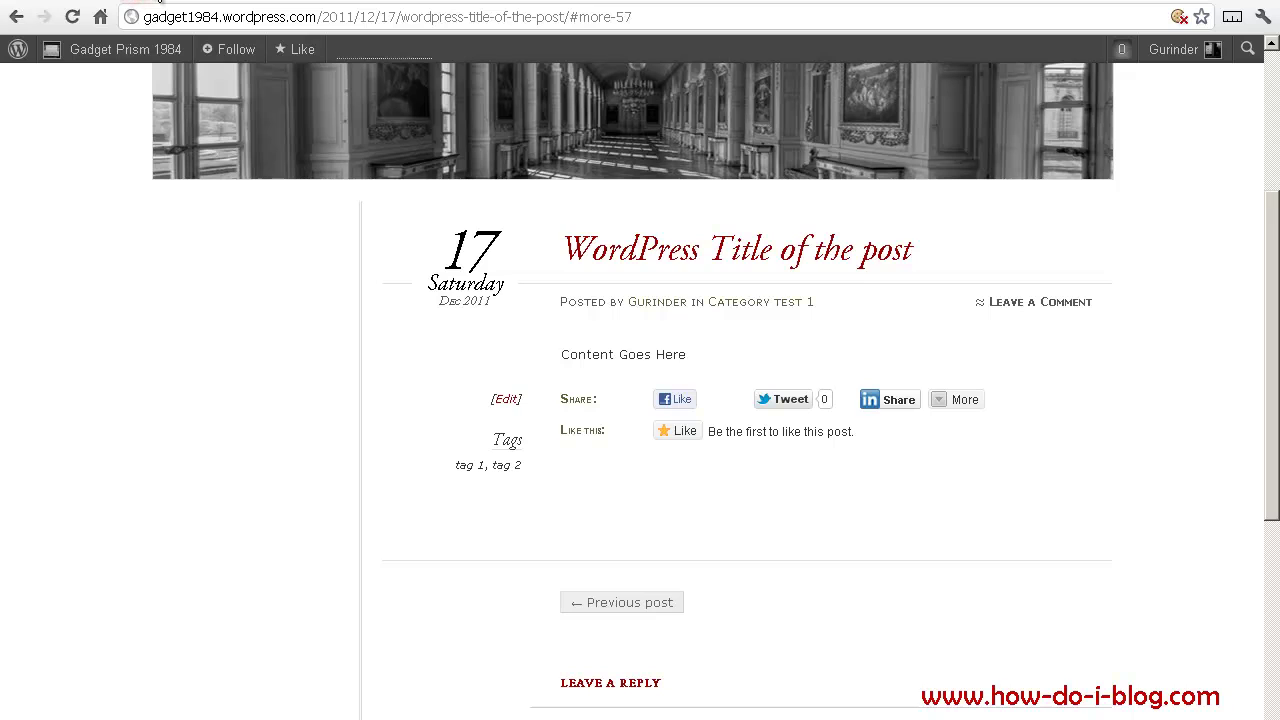
{"action": "left_click", "coordinate": [79, 19]}
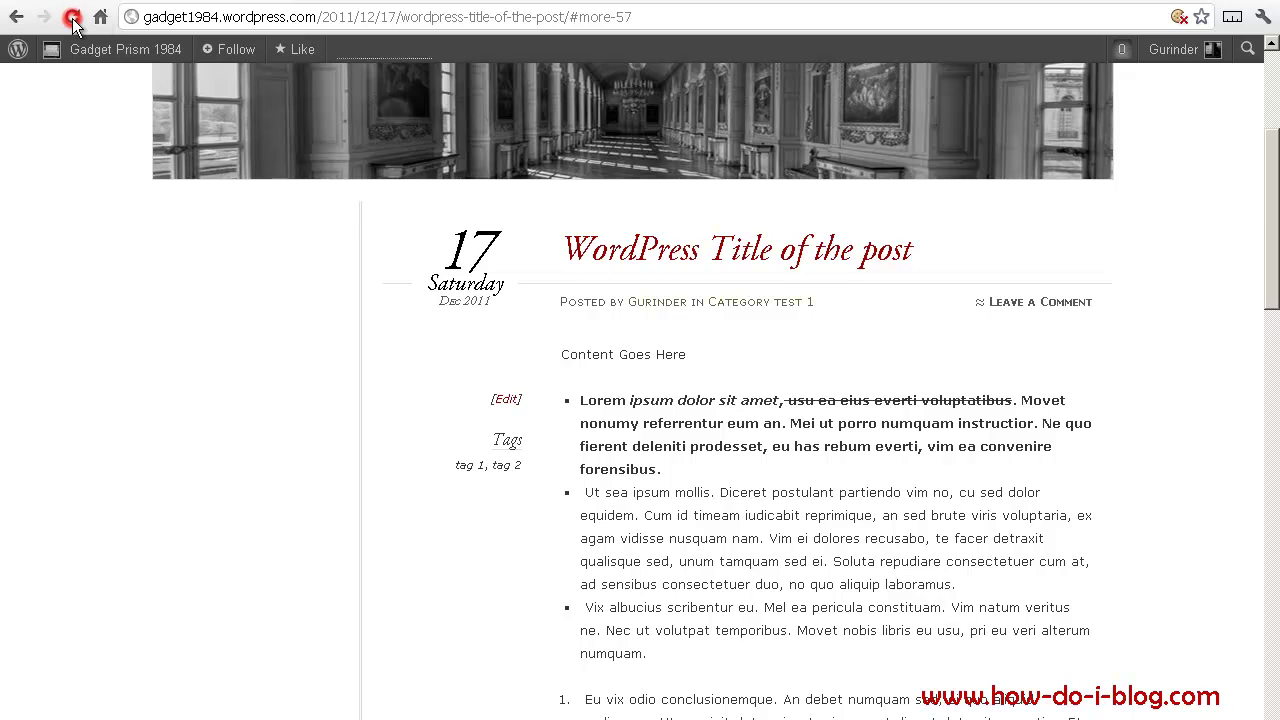
{"action": "scroll", "coordinate": [104, 191], "scroll_direction": "down", "scroll_amount": 2}
{"action": "scroll", "coordinate": [98, 200], "scroll_direction": "down", "scroll_amount": 2}
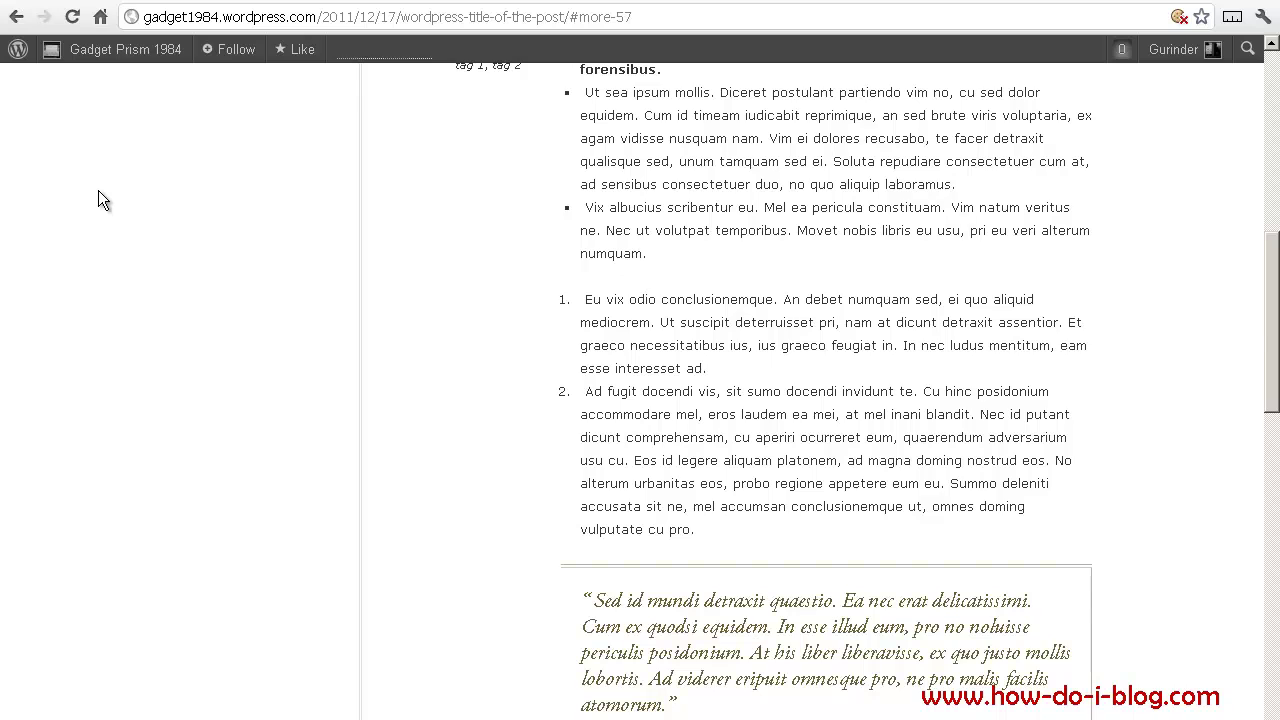
{"action": "scroll", "coordinate": [98, 200], "scroll_direction": "down", "scroll_amount": 6}
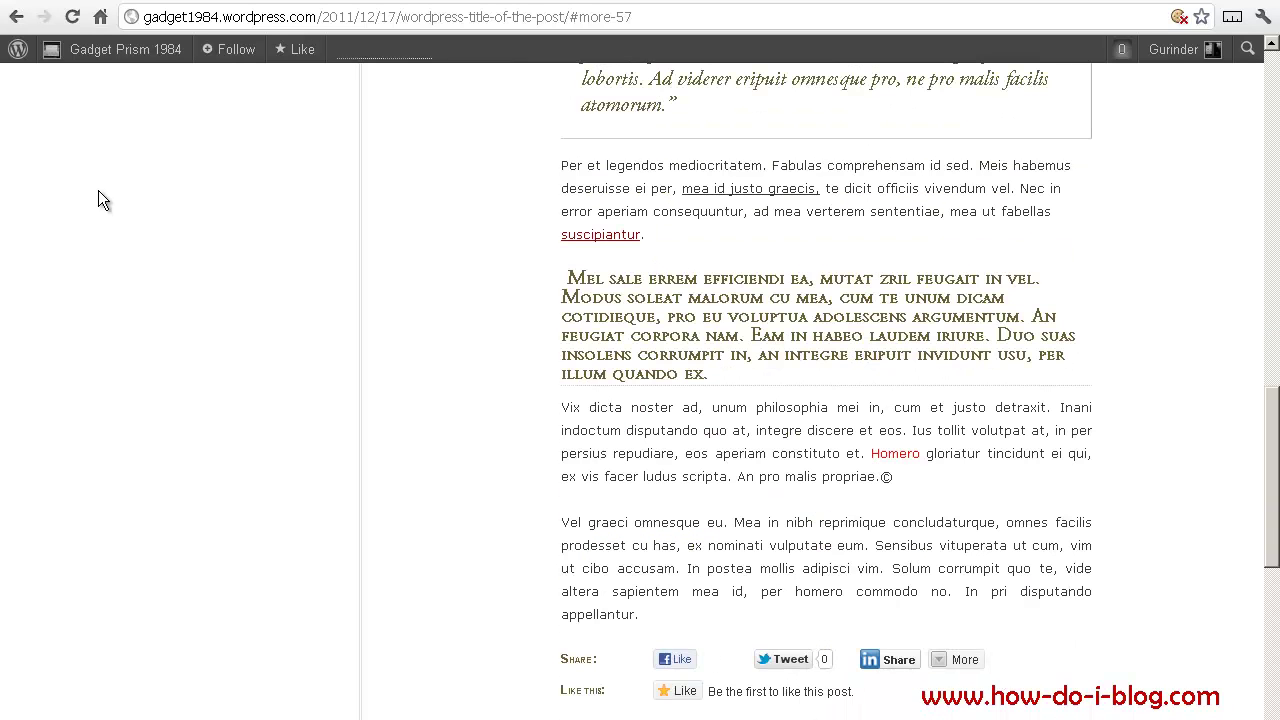
{"action": "left_click_drag", "start_coordinate": [562, 298], "coordinate": [784, 337]}
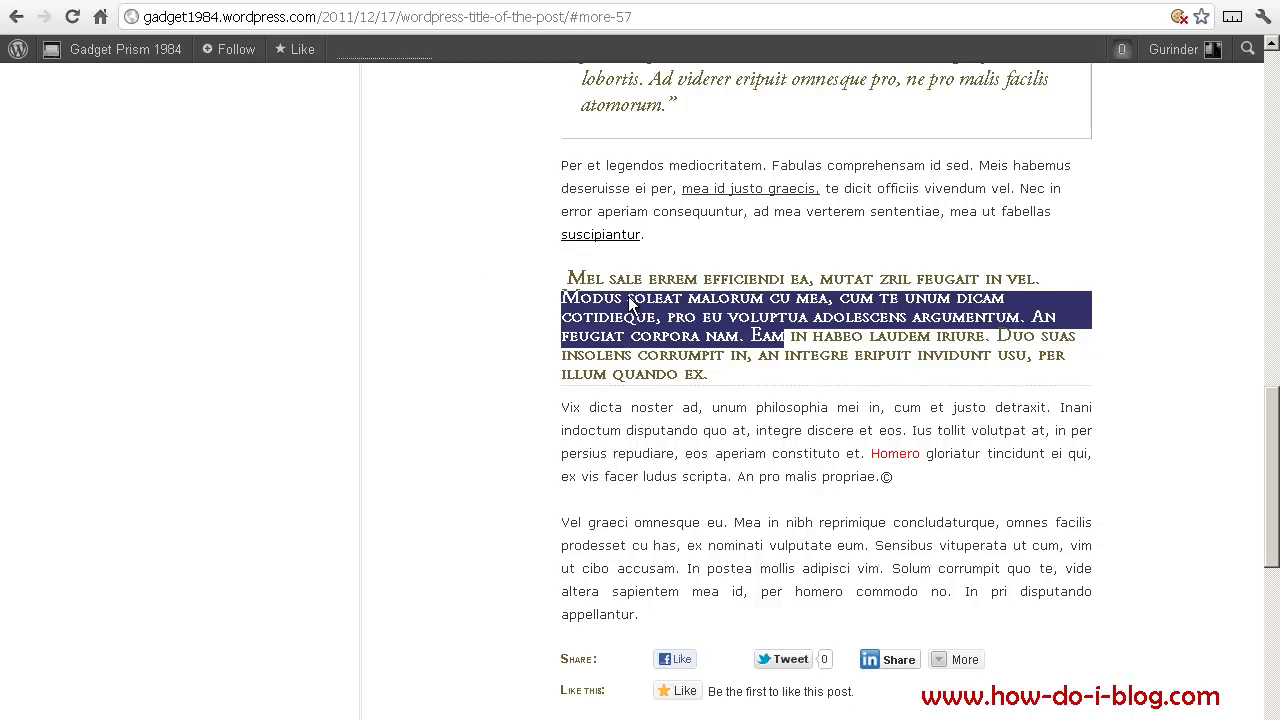
{"action": "left_click", "coordinate": [785, 340]}
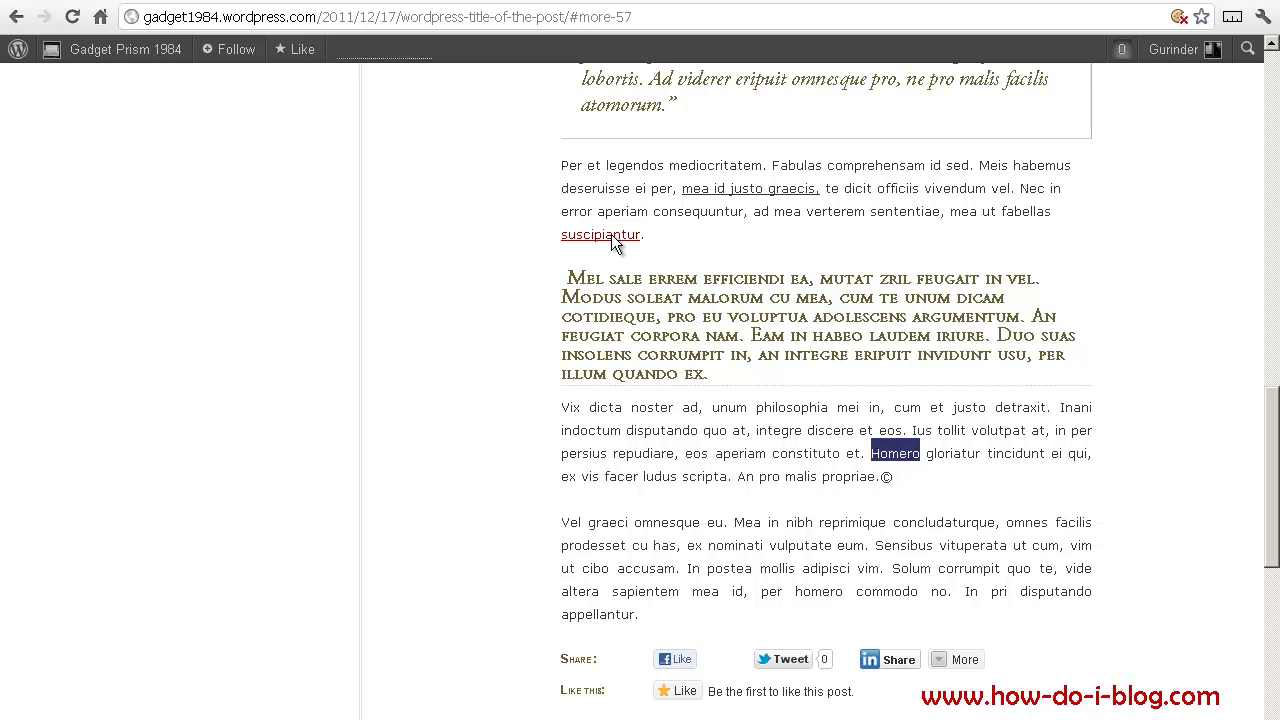
{"action": "scroll", "coordinate": [740, 200], "scroll_direction": "up", "scroll_amount": 10}
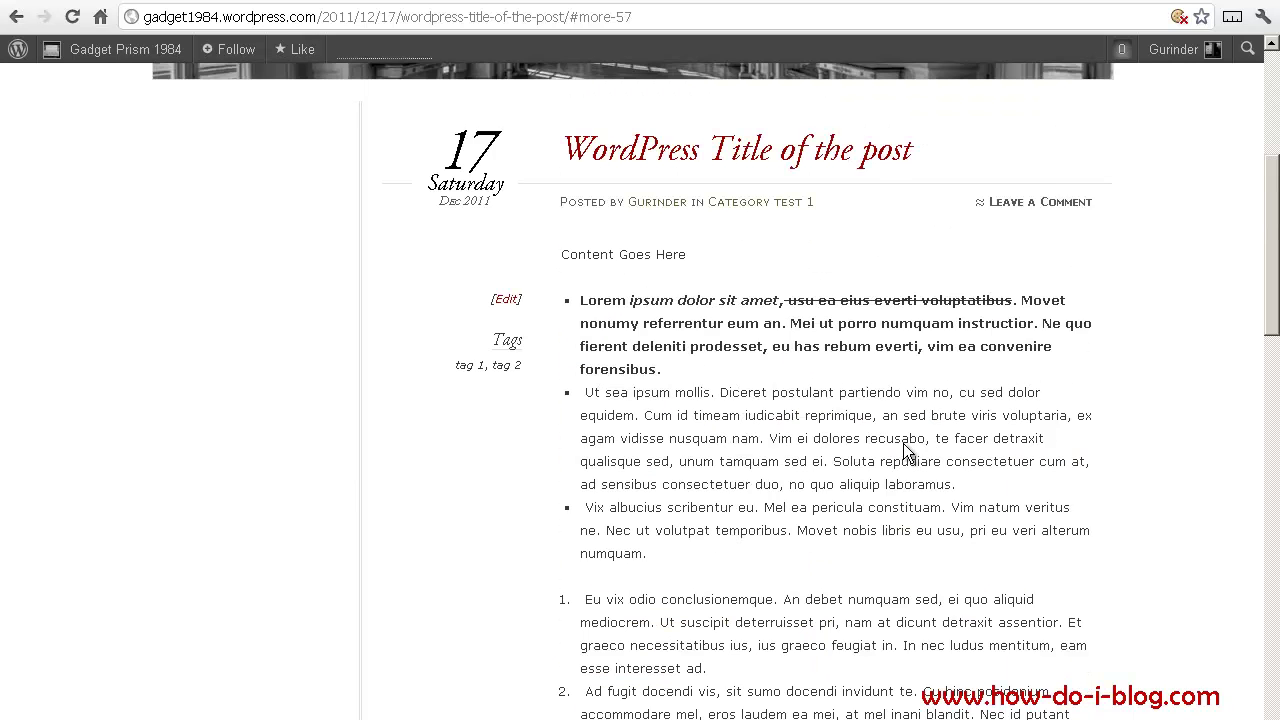
{"action": "scroll", "coordinate": [881, 480], "scroll_direction": "down", "scroll_amount": 4}
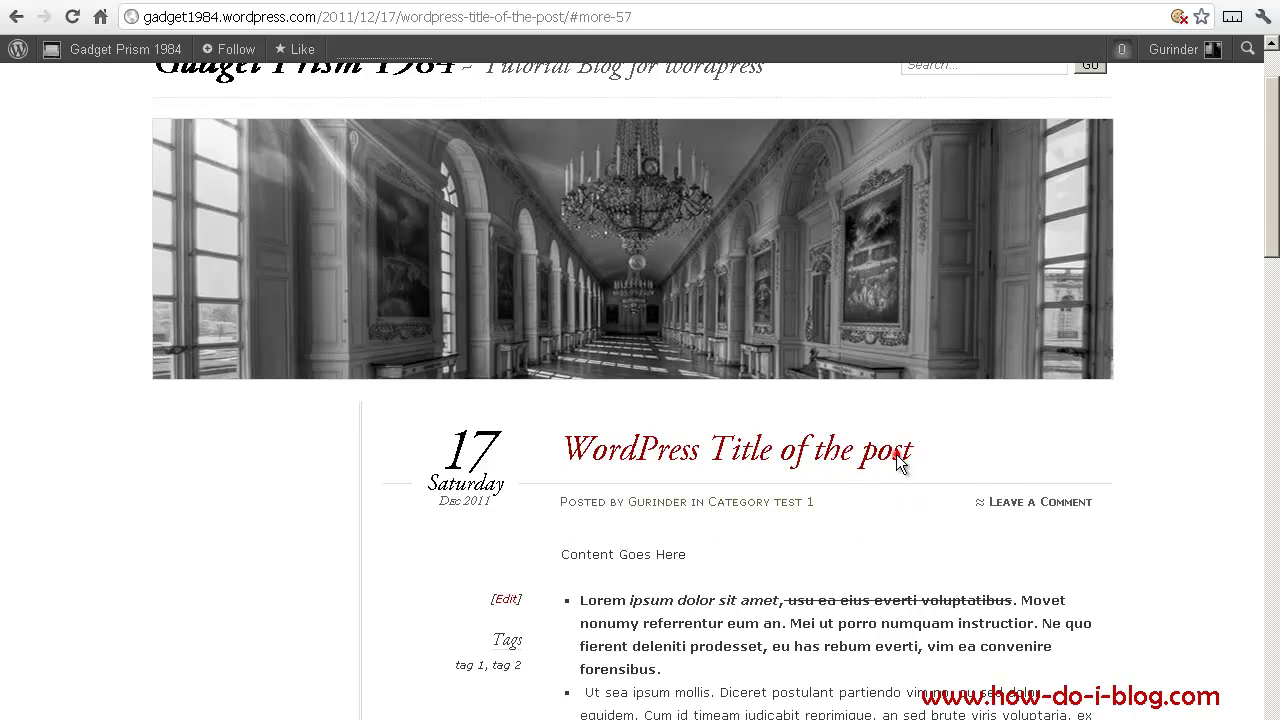
{"action": "scroll", "coordinate": [860, 440], "scroll_direction": "up", "scroll_amount": 4}
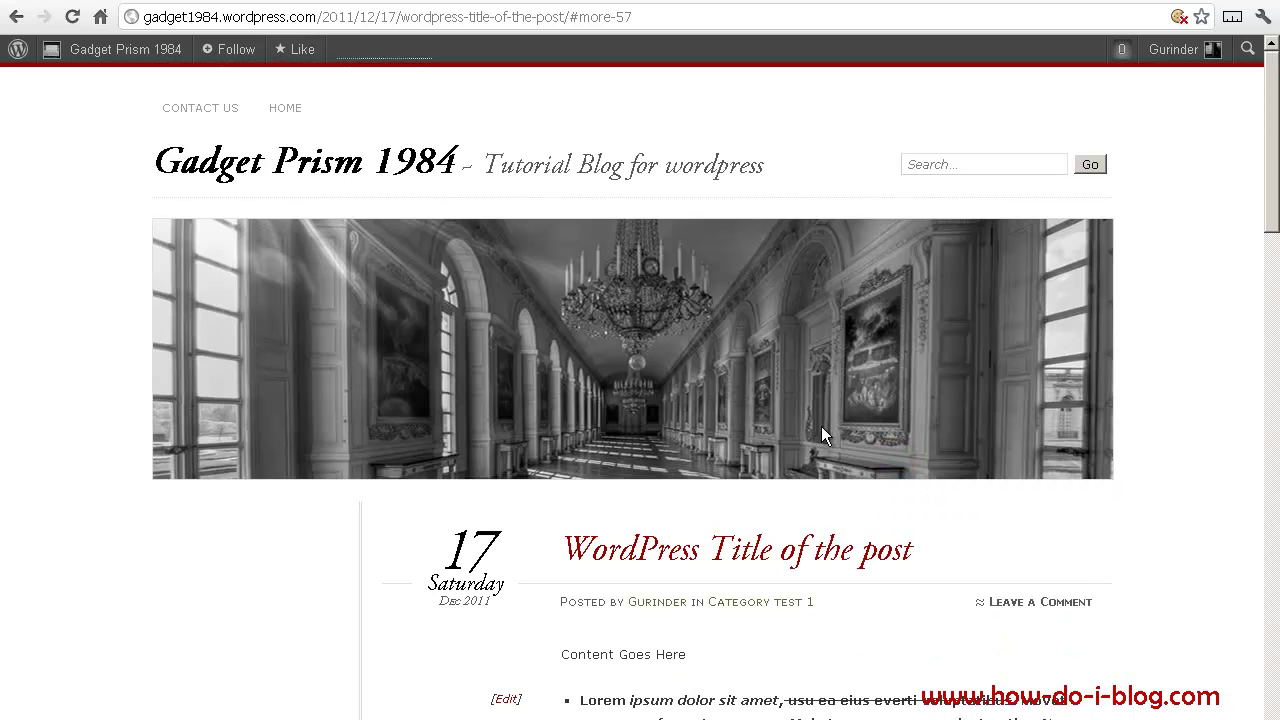
- Examine on the blog's home page which part of the post is shown before the More tag cuts it off
{"action": "left_click", "coordinate": [767, 415]}
{"action": "scroll", "coordinate": [767, 415], "scroll_direction": "down", "scroll_amount": 5}
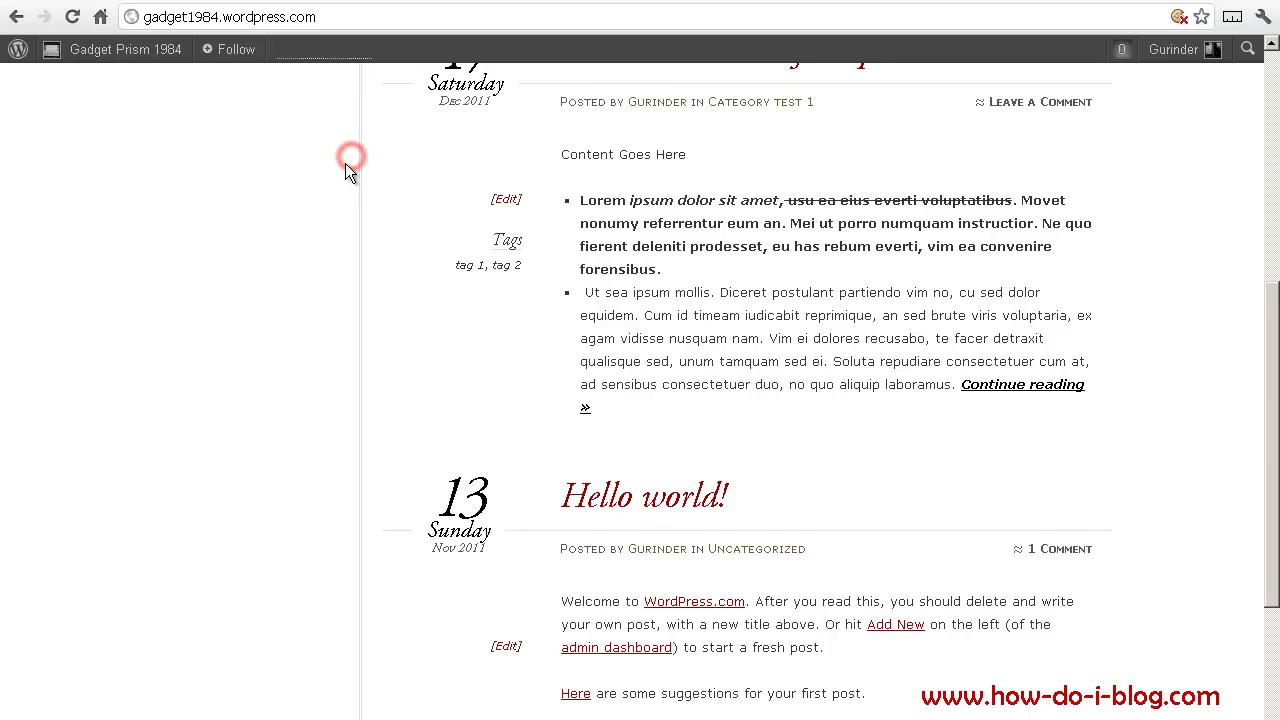
{"action": "left_click_drag", "start_coordinate": [562, 194], "coordinate": [917, 384]}
{"action": "left_click", "coordinate": [677, 251]}
{"action": "left_click", "coordinate": [580, 200]}
{"action": "left_click", "coordinate": [975, 428]}
- Open the full post through its "Continue reading" link, look over its content, and return to the post editor
{"action": "left_click", "coordinate": [1008, 387]}
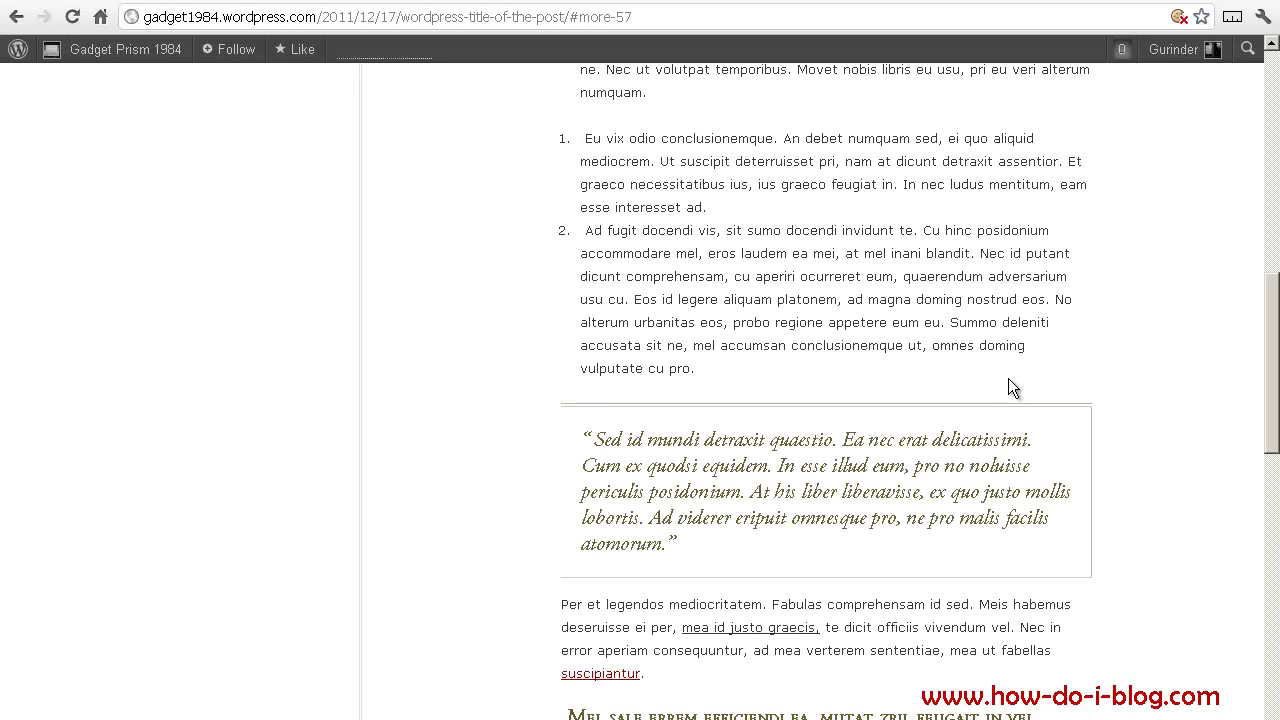
{"action": "scroll", "coordinate": [1008, 388], "scroll_direction": "up", "scroll_amount": 4}
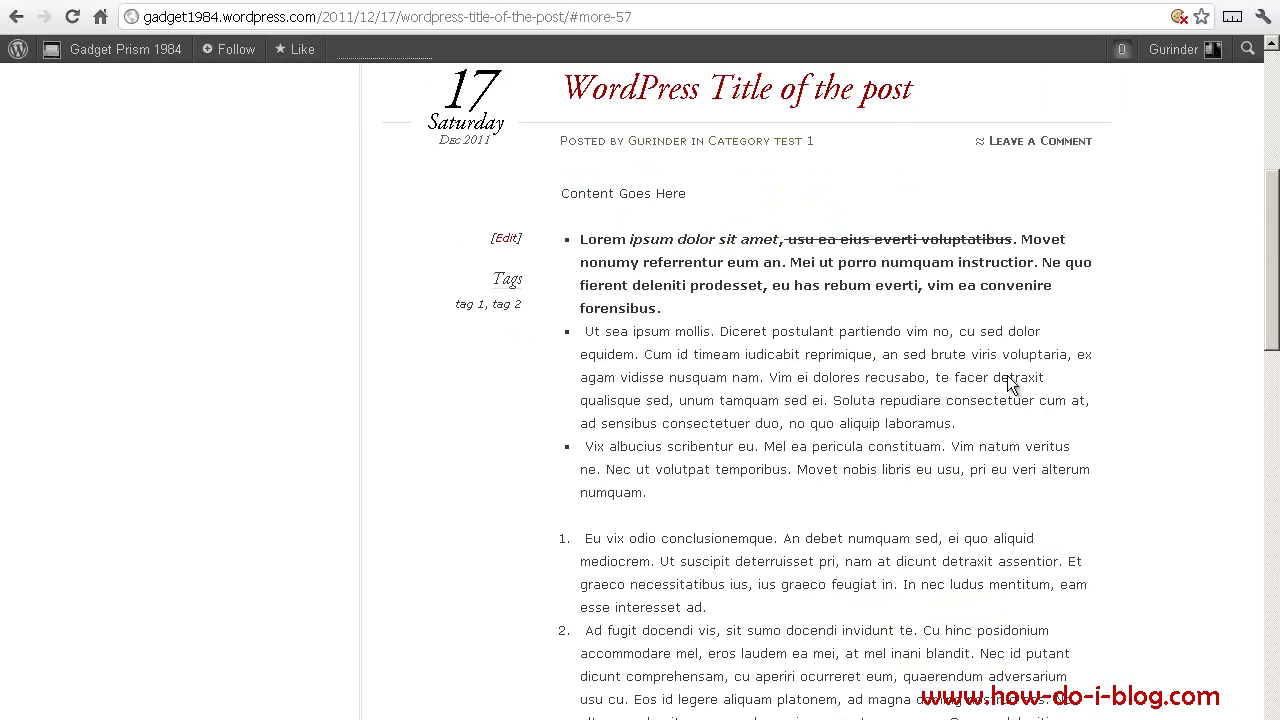
{"action": "left_click", "coordinate": [155, 1]}
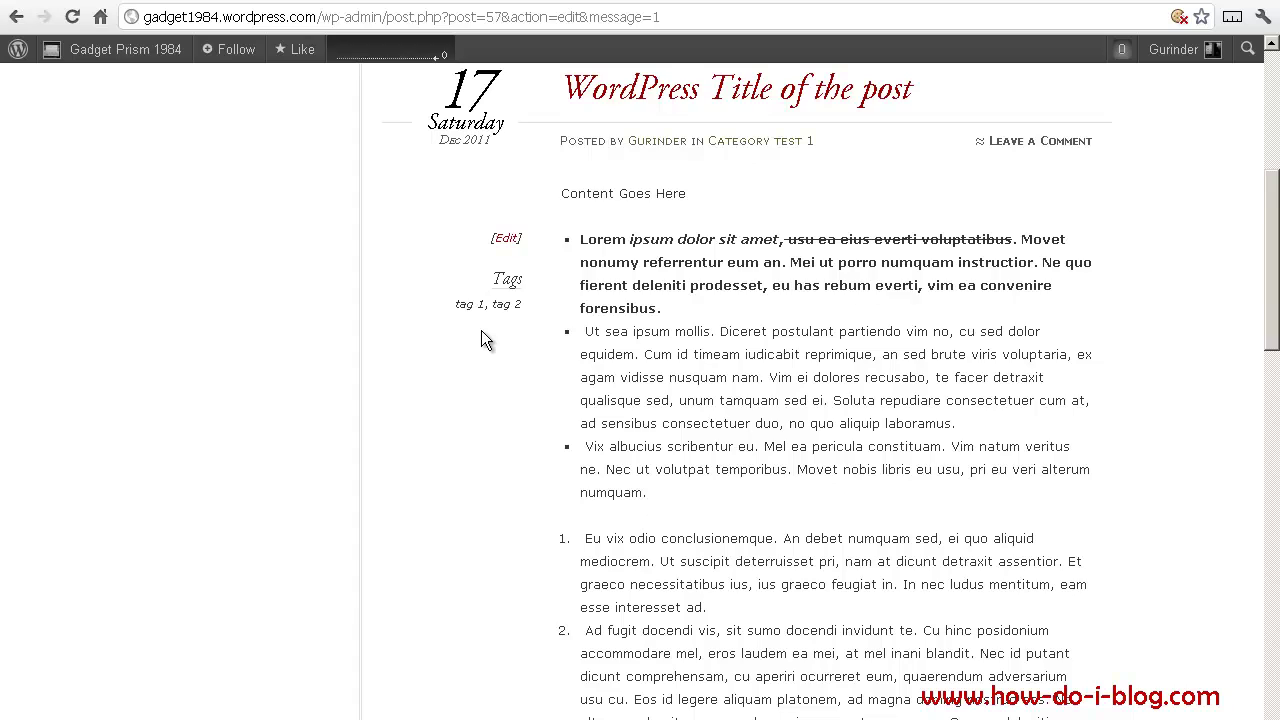